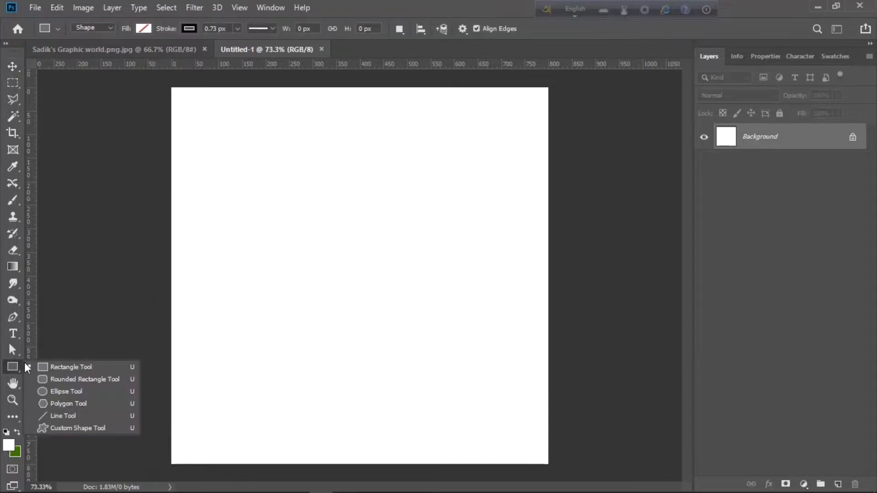
Step: Draw a three-sided polygon with no fill and a 0.73 px black stroke using the Polygon tool
click(82, 404)
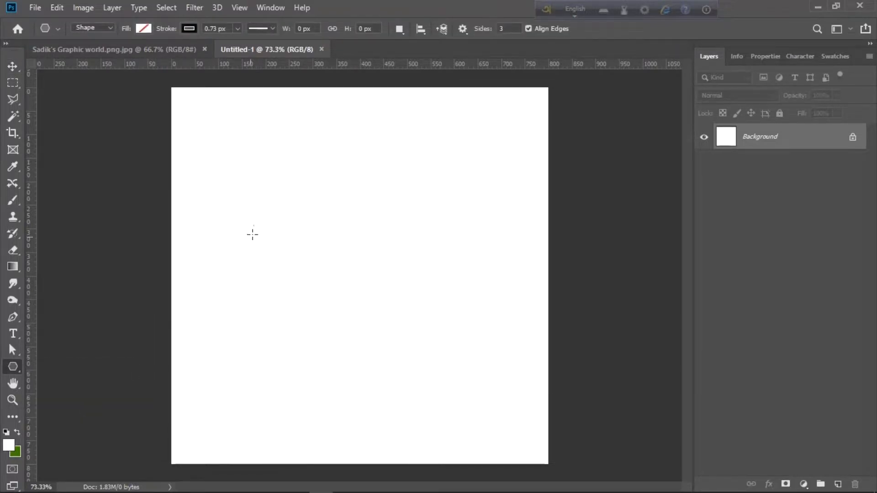
drag(266, 228, 454, 262)
click(13, 66)
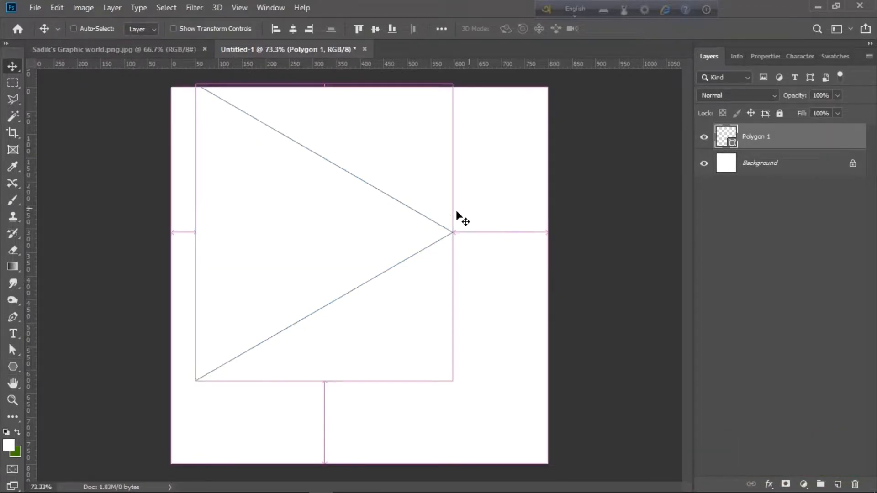
Step: Centre the triangle on the canvas at X 400 px, Y 400 px and rotate it 90° clockwise to point downward
key(ctrl+t)
drag(382, 259, 422, 301)
right_click(423, 301)
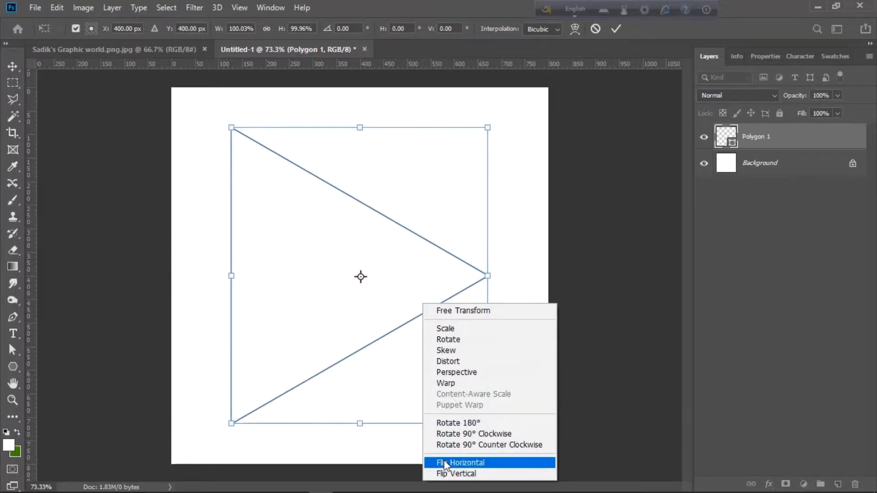
click(452, 435)
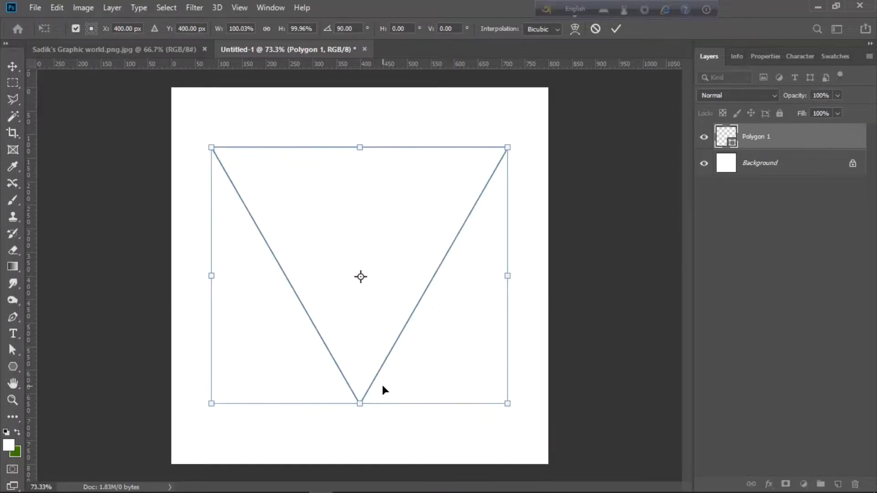
key(Return)
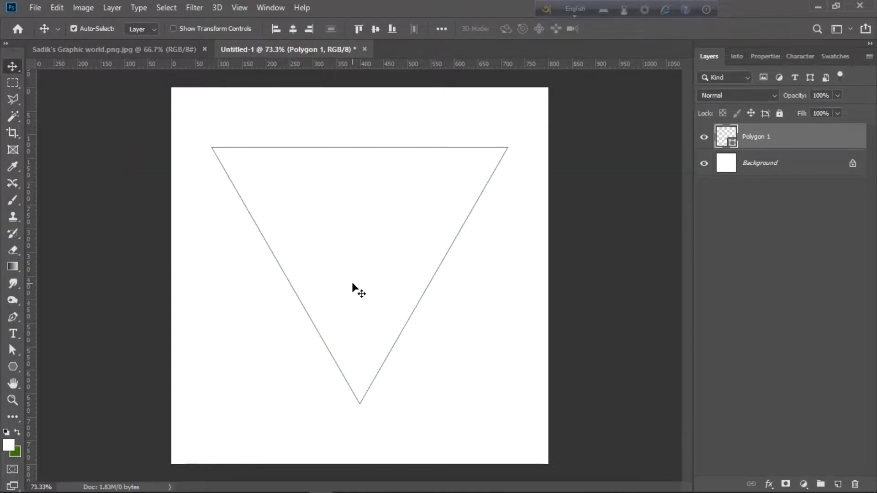
Step: Duplicate the triangle and scale the copy down proportionally about its centre to form a smaller inner triangle
key(ctrl+j)
key(ctrl+t)
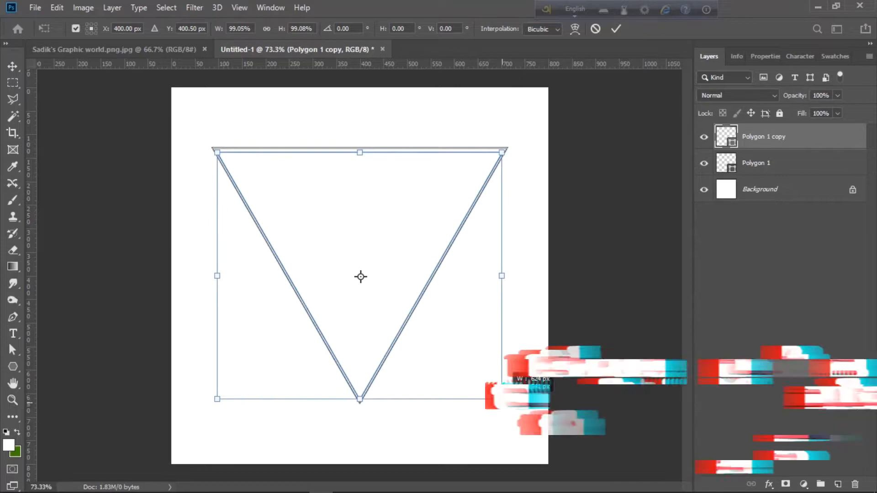
drag(508, 404, 464, 366)
key(Return)
Step: Nudge the inner triangle upward inside the outer one to a centre Y position of 375.5 px
key(Up)
key(Up)
key(Up)
key(Up)
key(Up)
key(Up)
key(Up)
key(Up)
key(Up)
key(Up)
key(Up)
key(Up)
key(Up)
key(Up)
key(Up)
key(Up)
key(Up)
key(Up)
key(Up)
key(Up)
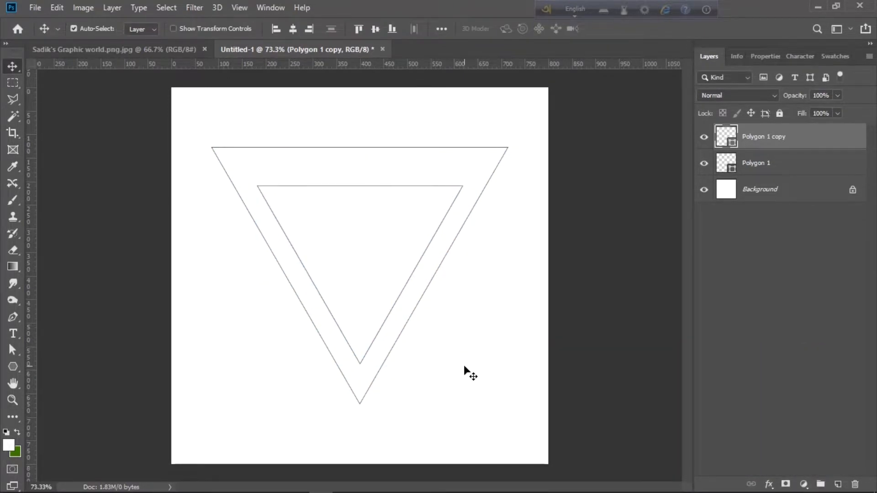
key(Down)
key(Down)
key(Down)
key(Down)
key(Down)
key(Down)
key(Down)
key(Down)
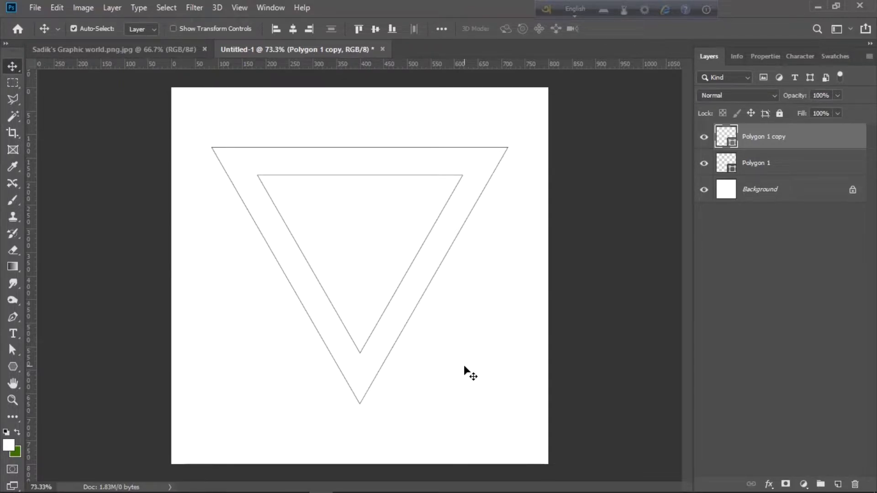
Step: Scale the inner triangle down slightly more about its own centre
key(ctrl)
key(ctrl+t)
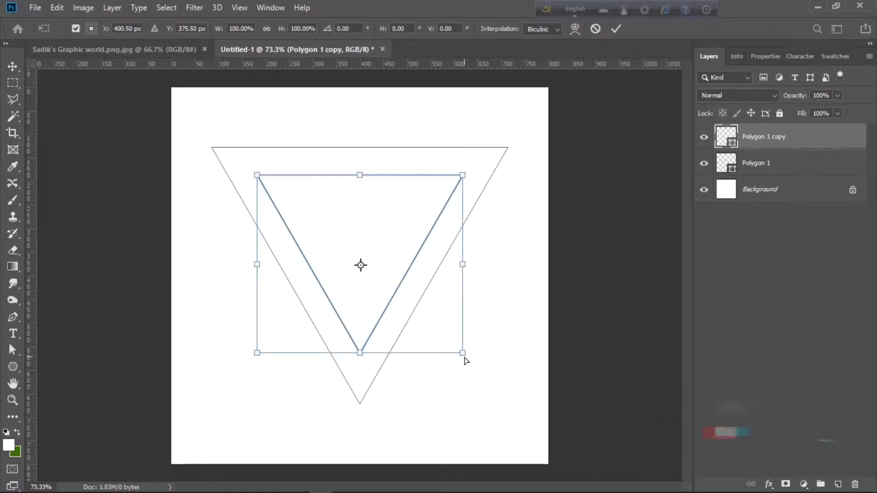
drag(464, 356, 456, 348)
key(Return)
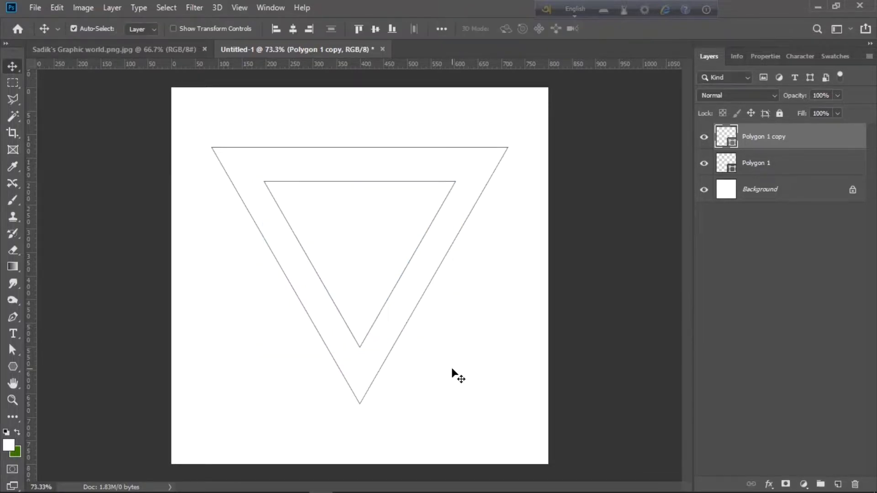
Step: Move both triangles down together until the outer triangle's tip sits just above the canvas's lower edge
shift+click(789, 178)
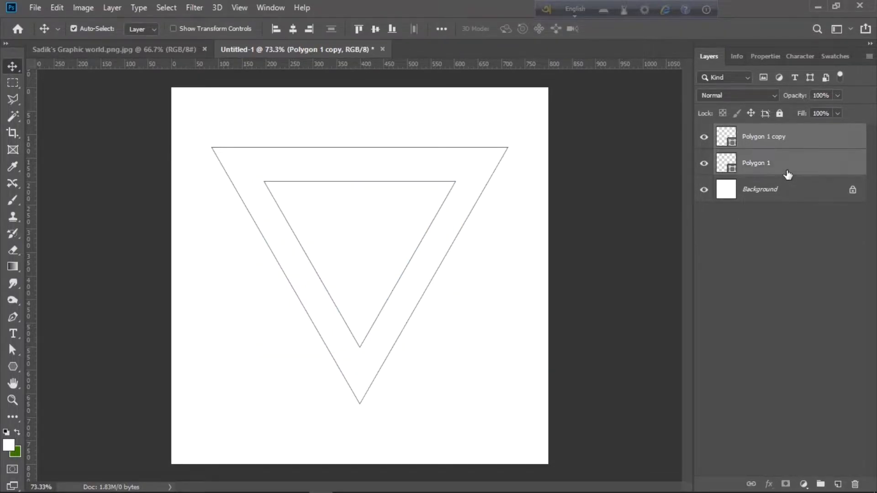
key(shift+Down)
key(shift+Down)
key(shift+Down)
key(shift+Down)
key(shift+Down)
key(shift+Down)
key(shift+Down)
key(shift+Down)
key(shift+Down)
key(shift+Down)
key(shift+Down)
key(shift+Down)
key(shift+Down)
key(shift+Down)
key(shift+Down)
key(shift+Down)
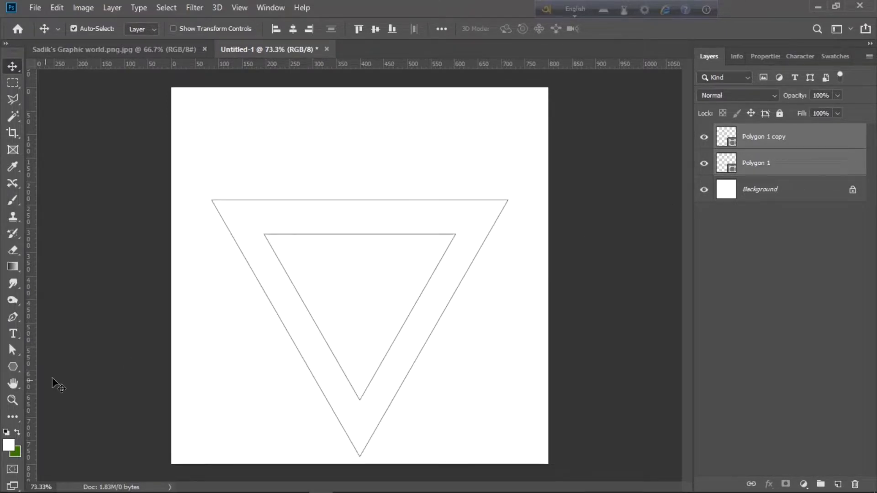
Step: Draw a 631 × 72 px rectangle spanning the outer triangle's top edge and reaching down to the inner triangle's top edge
right_click(12, 367)
click(68, 366)
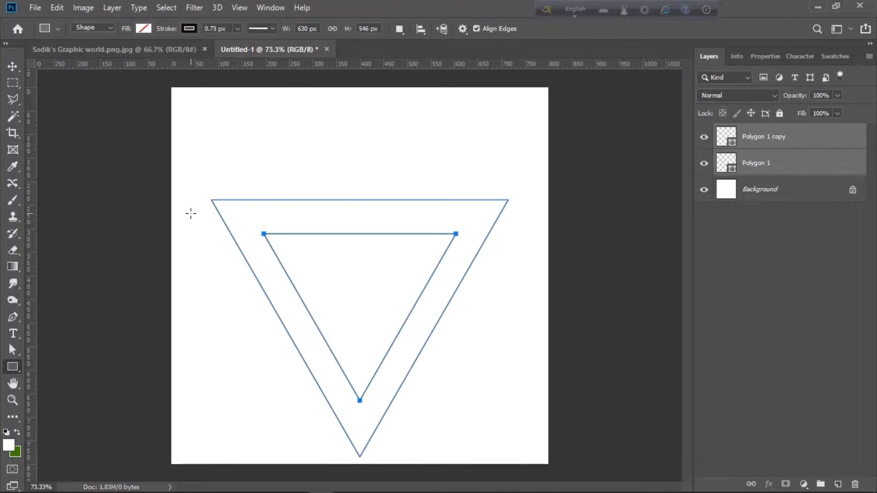
scroll(209, 197, up, 5)
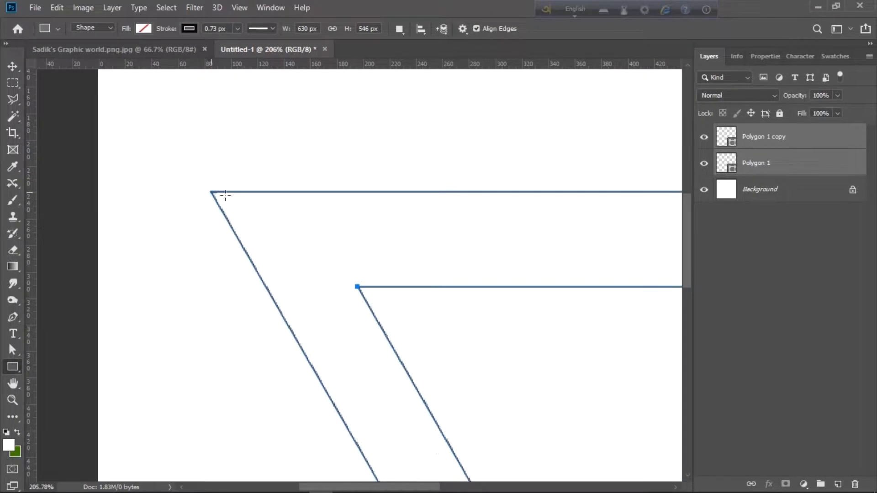
drag(210, 192, 606, 286)
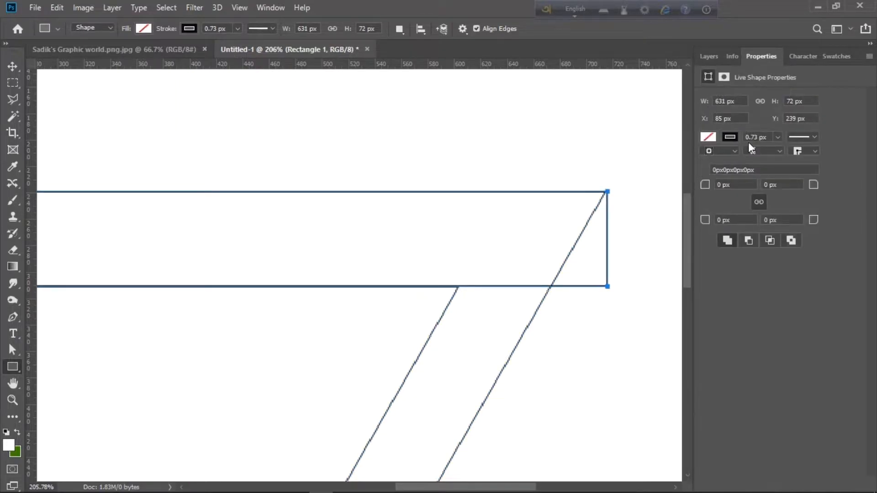
Step: Set the rectangle's stroke width to 0 px and fill it with black
click(777, 137)
drag(778, 150, 697, 144)
click(707, 137)
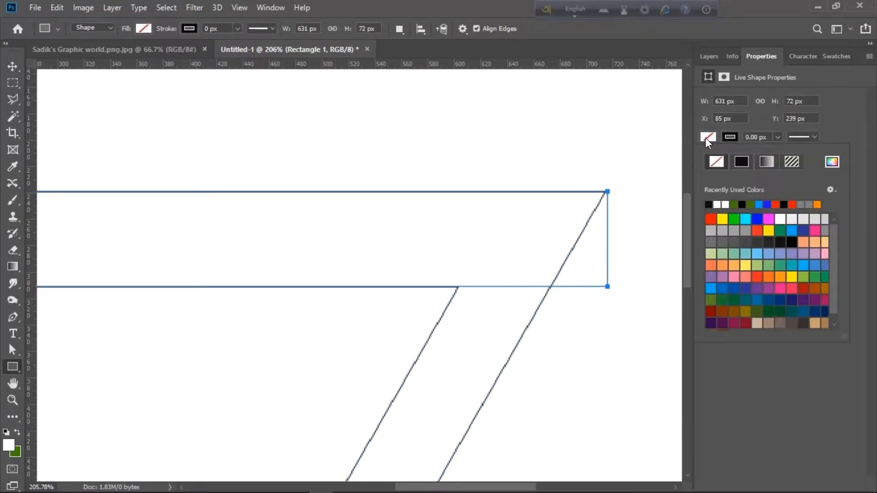
click(710, 203)
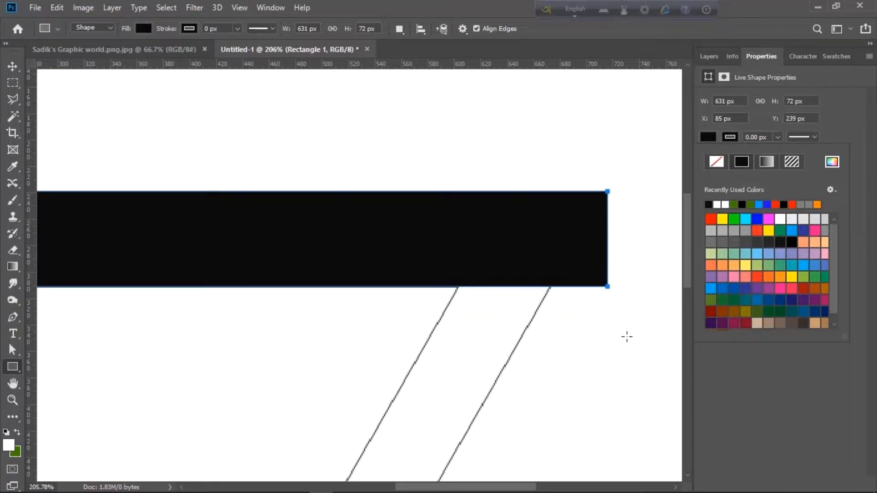
Step: Slant both ends of the black bar by pulling its lower corners inward onto the outer triangle's sides
click(15, 68)
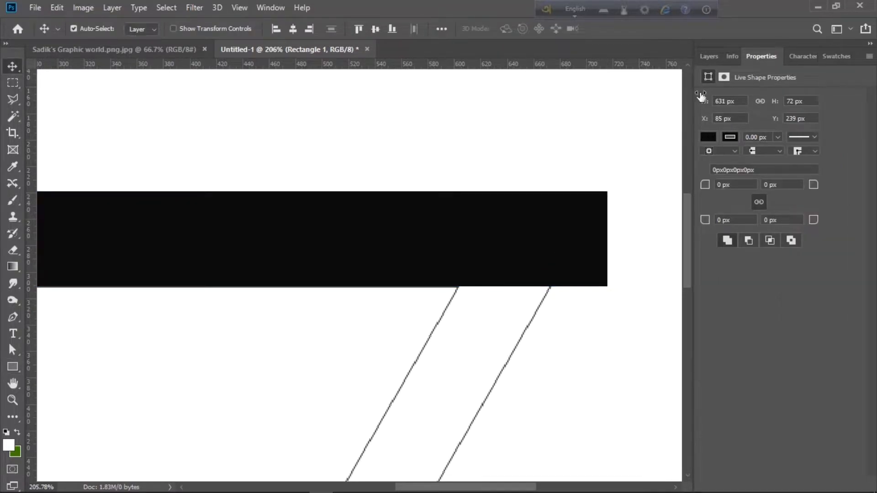
click(709, 56)
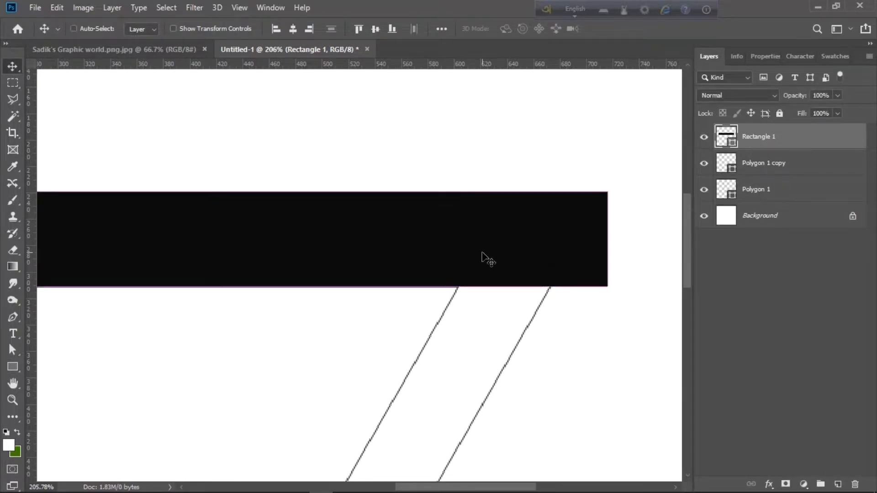
key(ctrl+t)
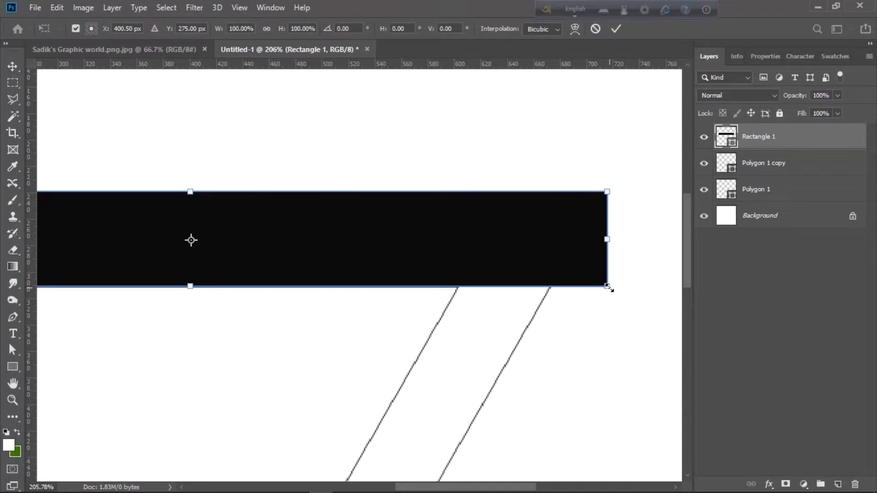
drag(605, 288, 551, 284)
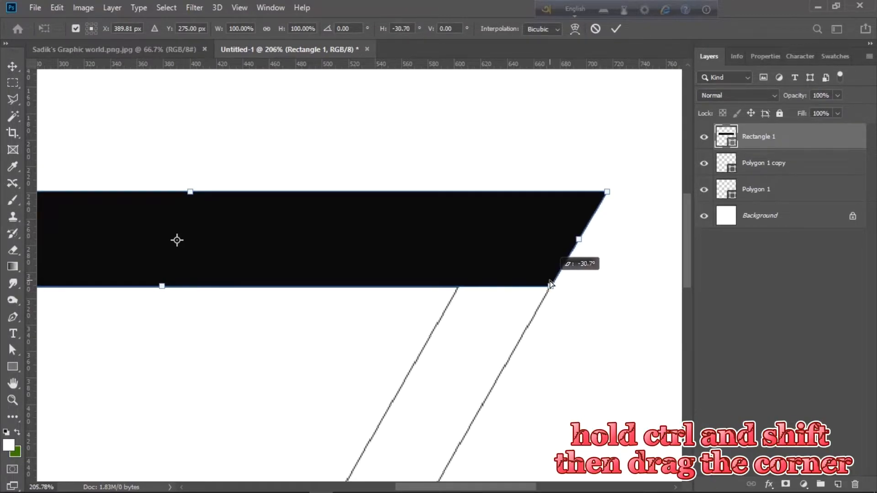
drag(219, 337, 548, 337)
drag(311, 323, 436, 333)
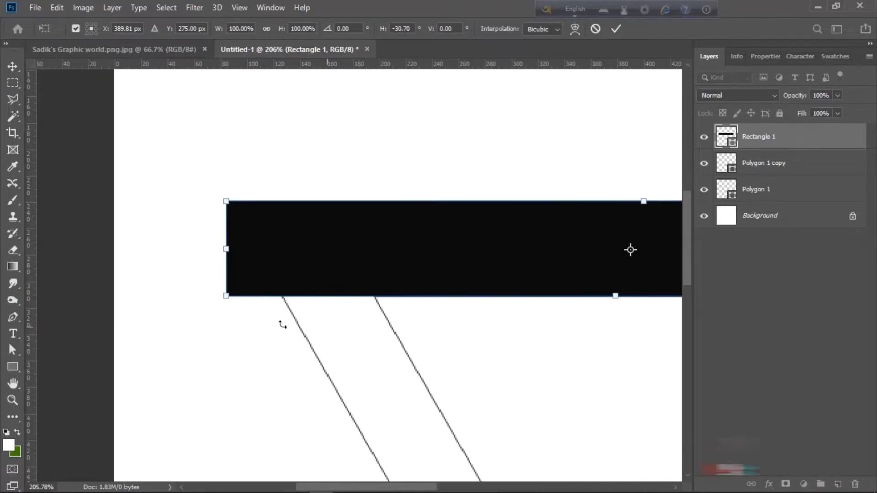
drag(220, 302, 280, 301)
key(ctrl+0)
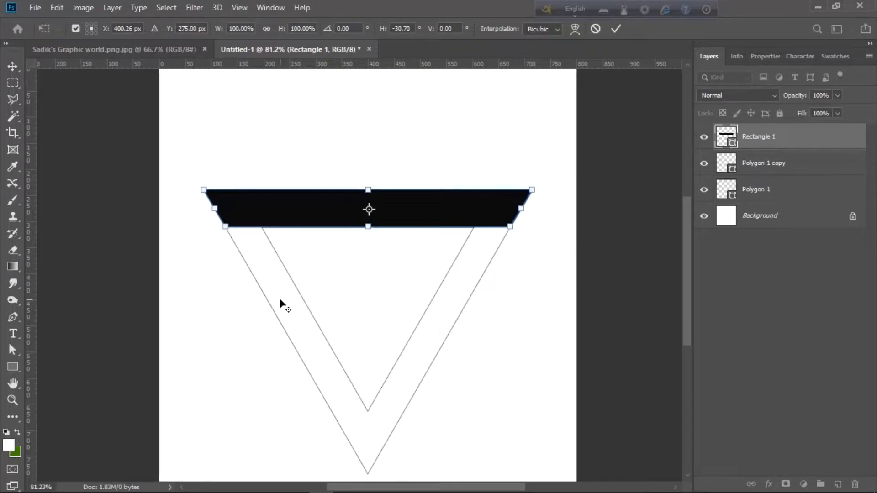
key(alt+space)
click(138, 171)
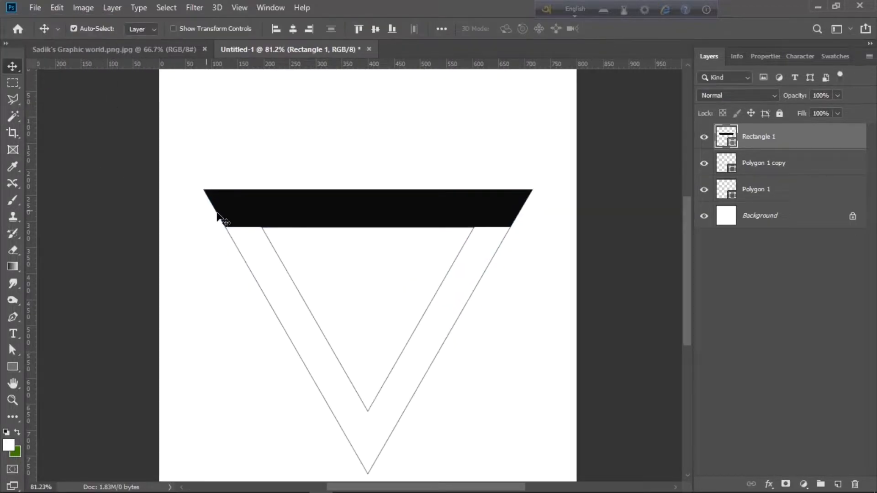
Step: Duplicate the black bar straight down across the triangle's middle and shift the copy left until its right end meets the outer triangle's right side
scroll(340, 214, down, 3)
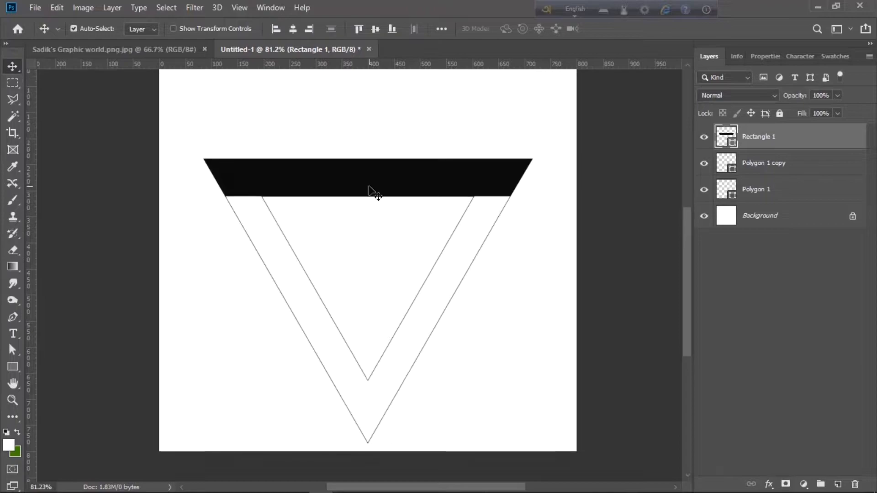
drag(372, 183, 372, 293)
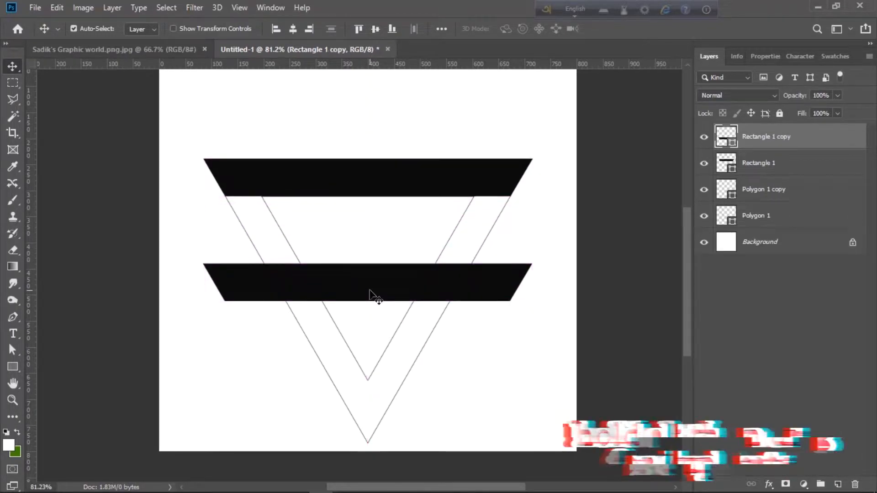
key(shift+Left)
key(shift+Left)
key(shift+Left)
key(shift+Left)
key(shift+Left)
key(shift+Left)
key(shift+Left)
key(shift+Left)
key(shift+Left)
key(shift+Left)
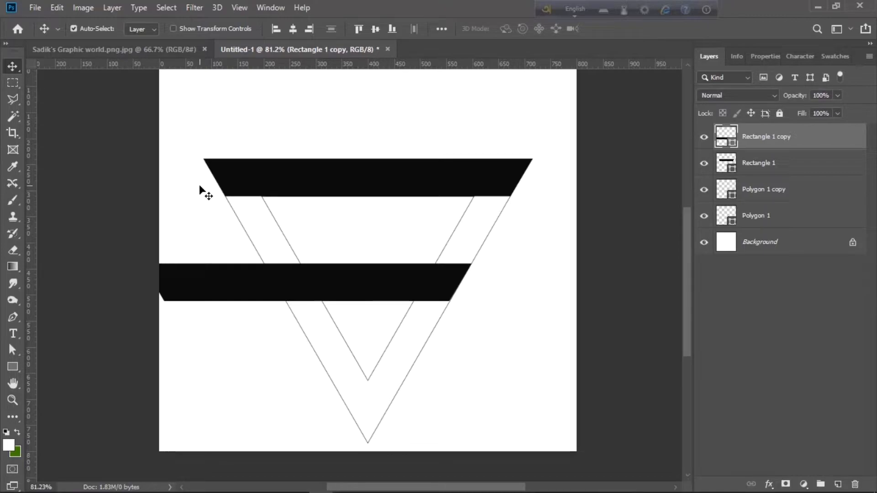
Step: Duplicate the top black bar slightly below itself and flip the copy vertically
click(235, 178)
drag(281, 178, 286, 209)
right_click(286, 208)
key(Escape)
key(ctrl+t)
right_click(286, 208)
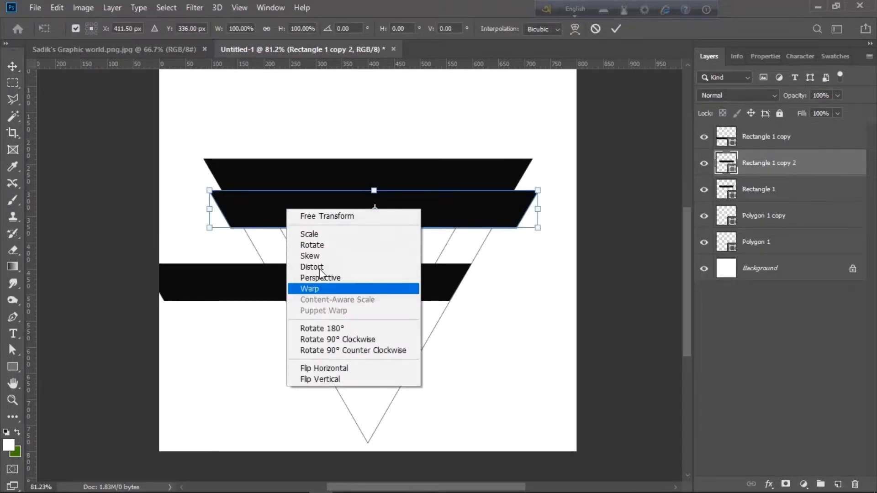
click(345, 379)
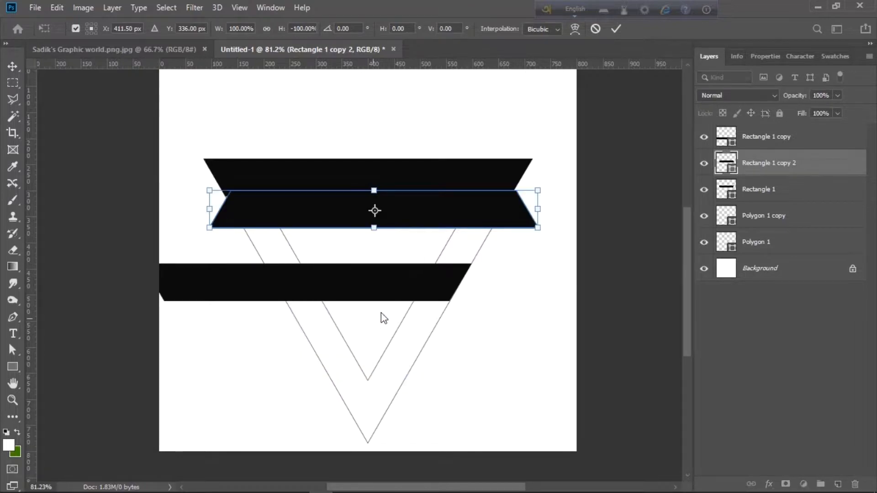
Step: Place the flipped bar directly above the top bar, move its pivot to their shared left corner, and rotate it onto the triangle's left side
drag(293, 205, 287, 137)
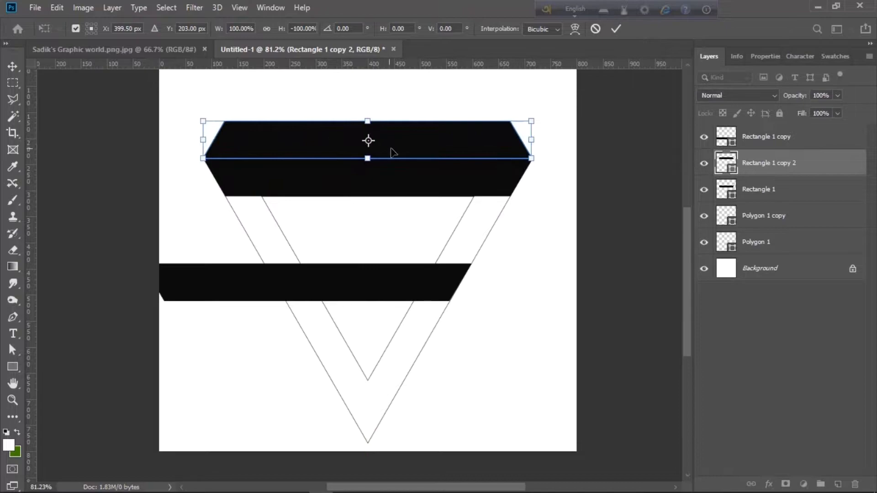
drag(369, 141, 204, 160)
drag(538, 114, 391, 402)
key(Return)
Step: Duplicate the triangle's left slanted bar, flip the copy horizontally, and move it onto the triangle's right side, meeting the top bar's right corner
scroll(215, 141, up, 4)
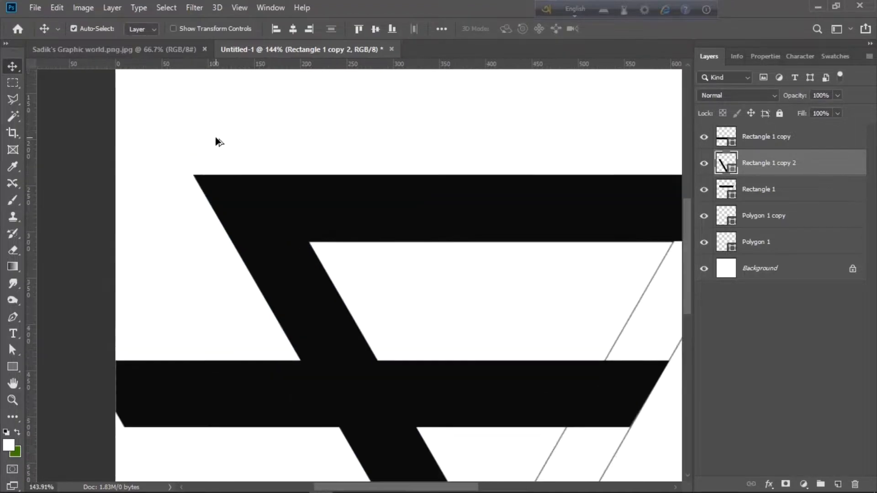
scroll(239, 194, down, 5)
scroll(239, 194, up, 1)
scroll(260, 218, up, 3)
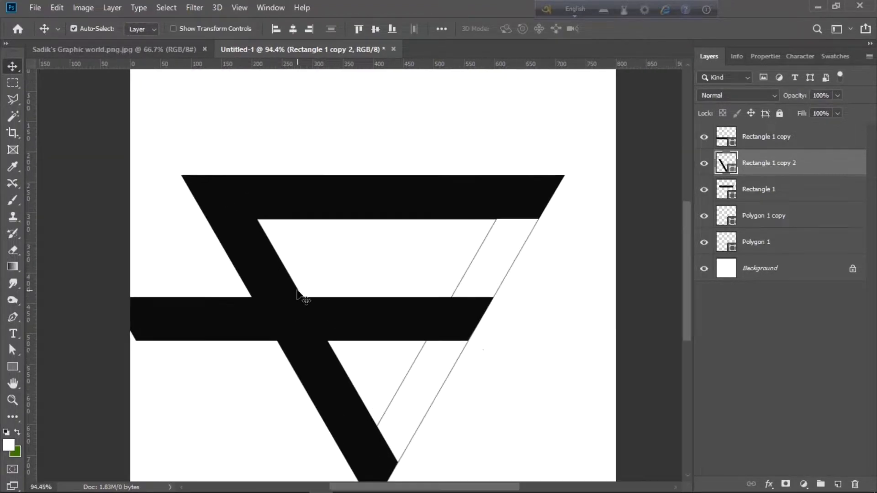
drag(686, 325, 692, 360)
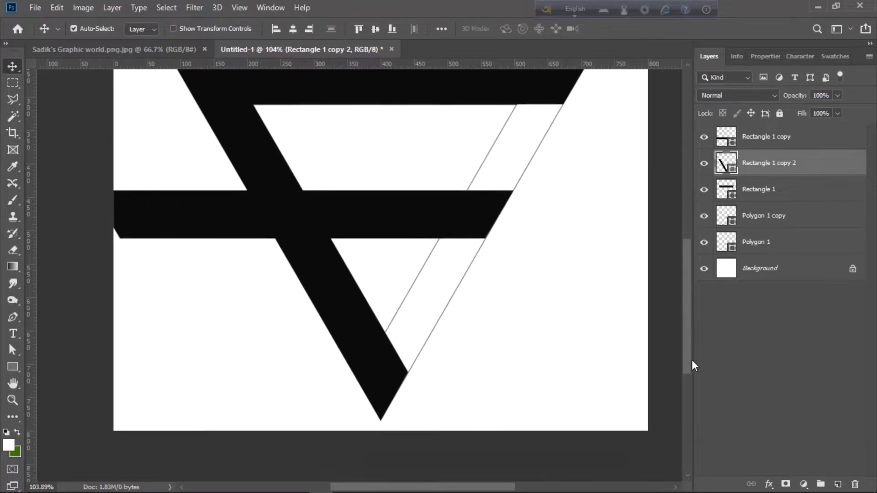
drag(690, 315, 686, 309)
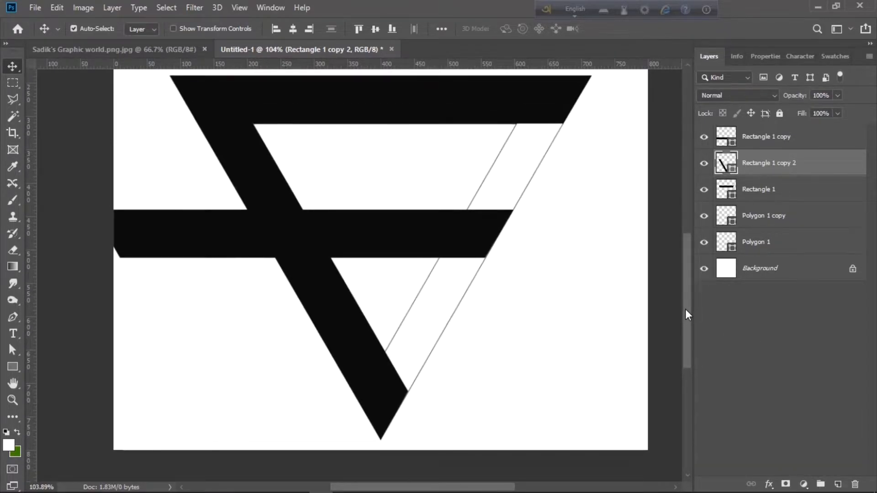
key(ctrl+j)
key(ctrl+t)
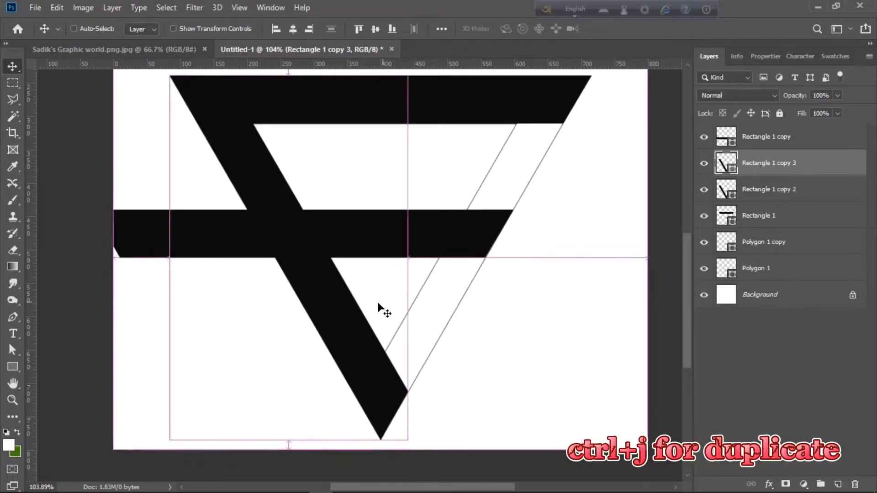
right_click(335, 301)
click(364, 462)
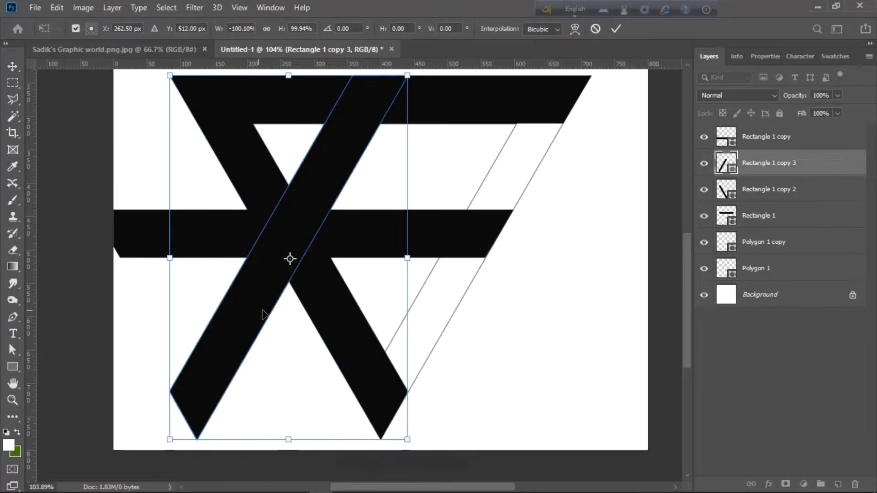
drag(263, 314, 441, 311)
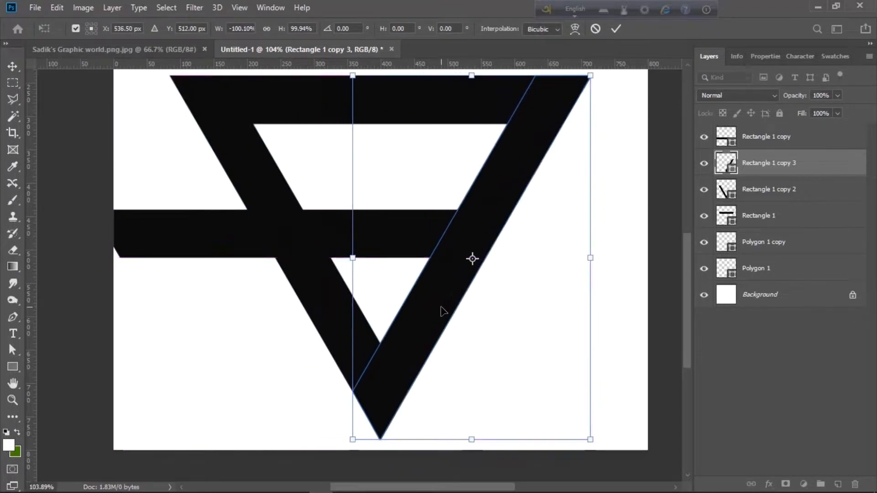
key(Return)
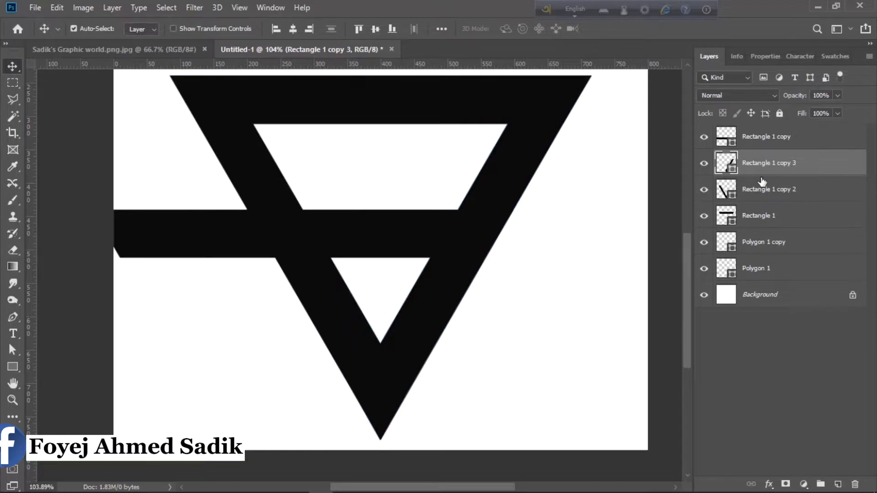
click(769, 147)
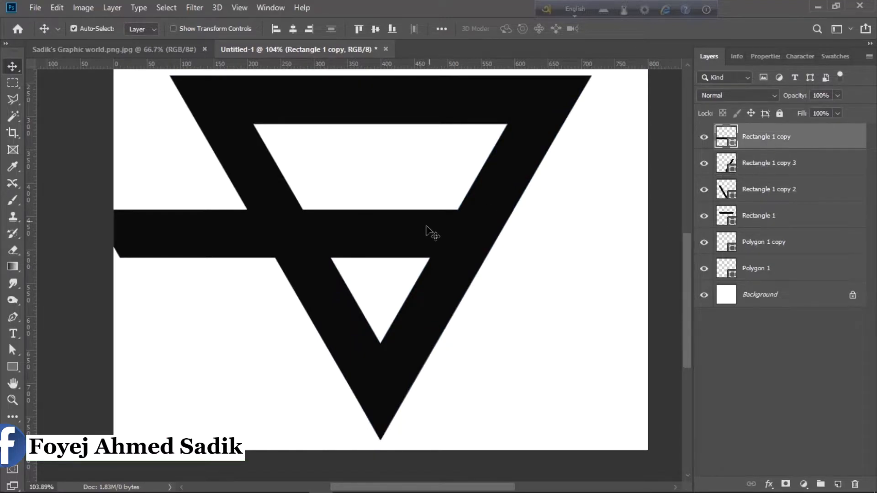
click(722, 194)
click(773, 218)
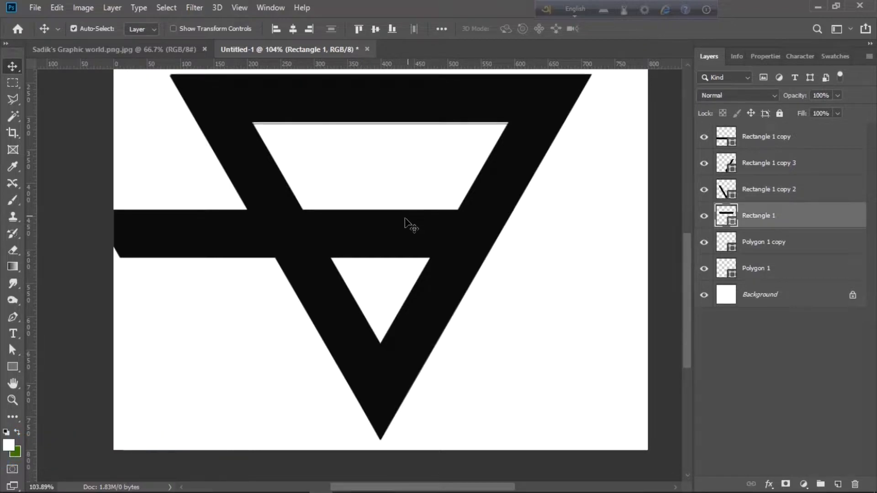
key(ctrl+t)
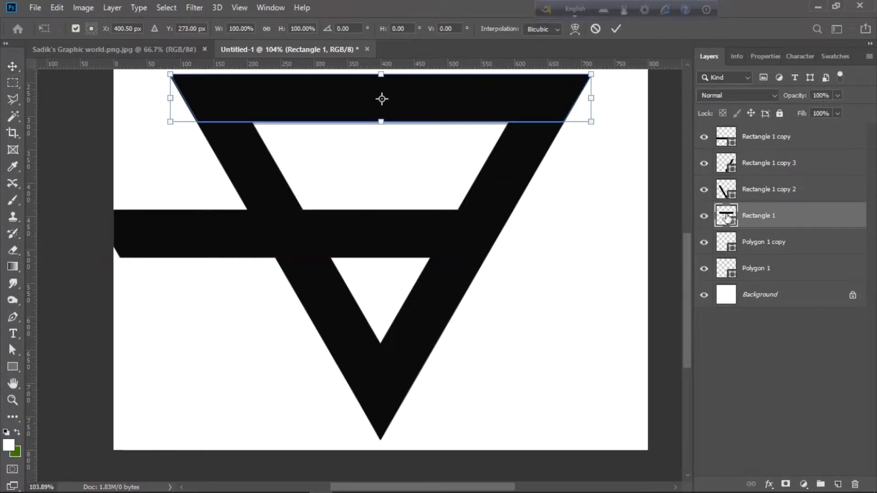
click(743, 310)
Step: Move the middle horizontal bar up along the triangle's right side until its centre is at X 299.50 px, Y 447.00 px
click(763, 144)
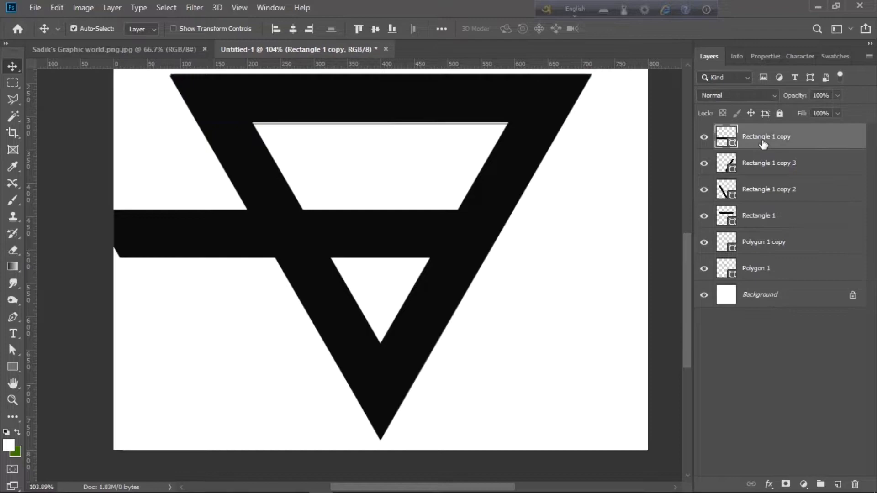
key(ctrl+t)
drag(402, 239, 415, 228)
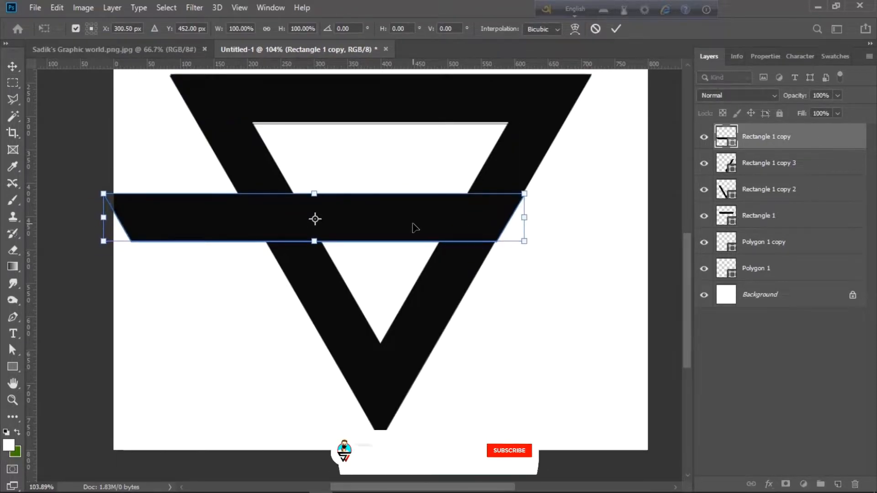
key(Up)
key(Up)
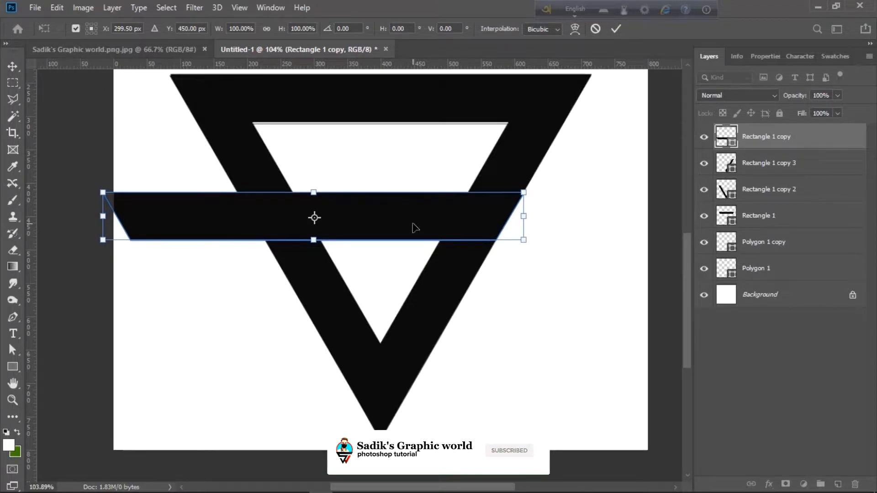
key(Up)
key(Up)
key(Up)
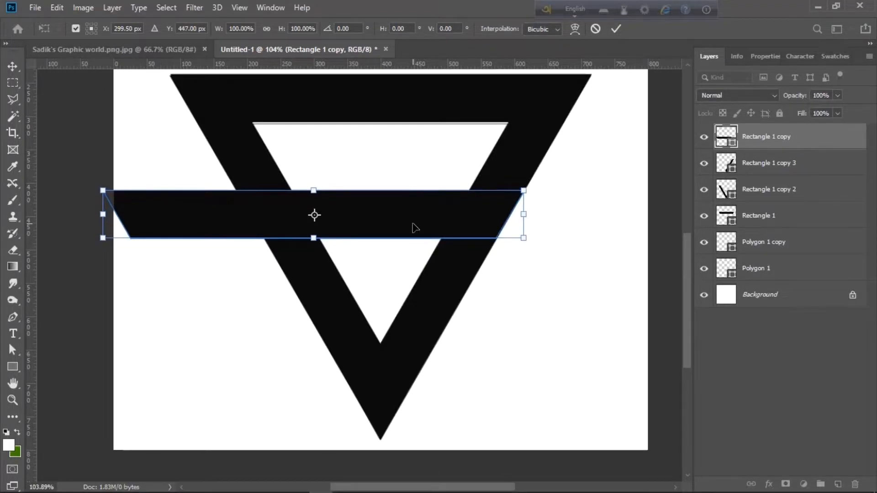
key(Return)
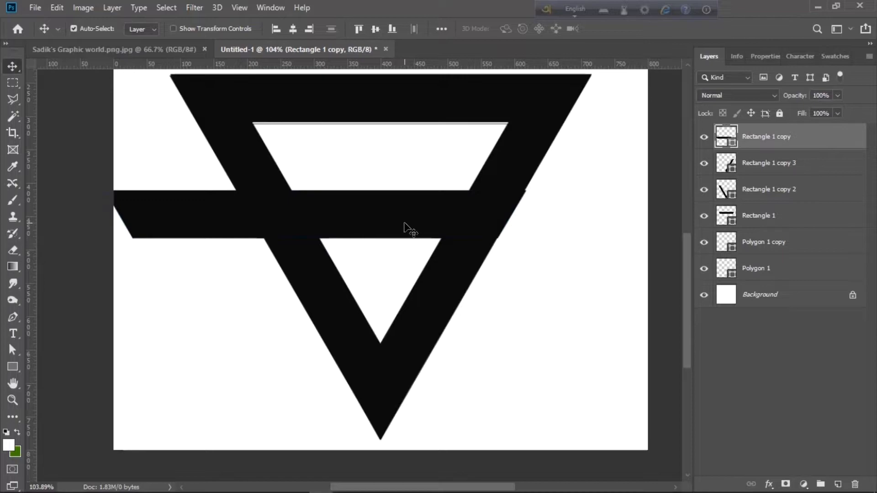
Step: Outline the middle bar's overhang beyond the triangle's left side with the Polygonal Lasso, rasterize the bar's layer, and delete the overhang
click(13, 99)
scroll(206, 146, up, 5)
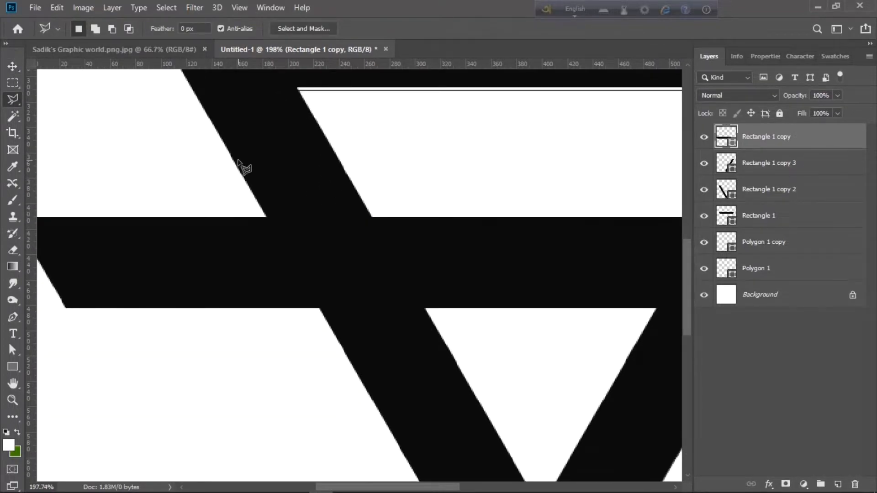
click(232, 158)
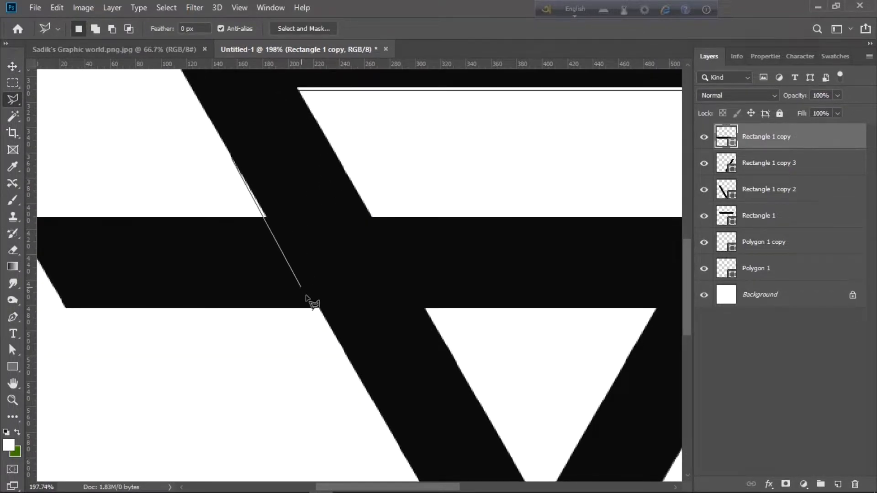
click(359, 380)
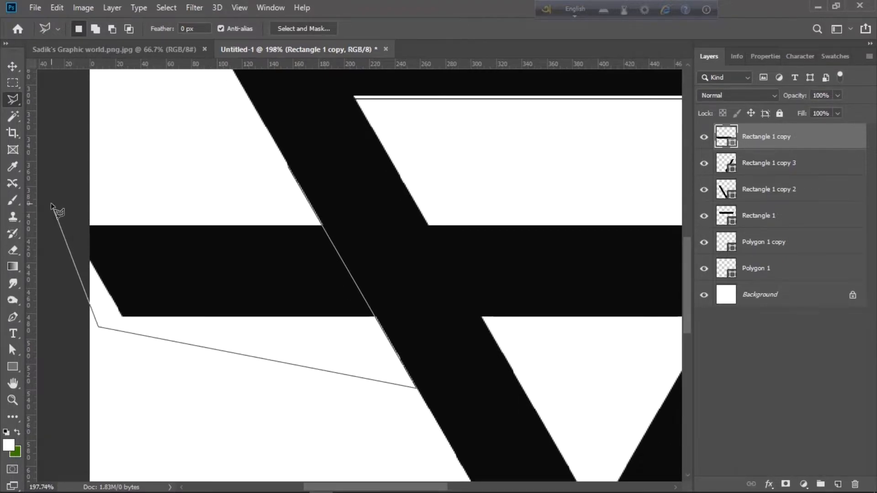
click(275, 181)
key(ctrl+Return)
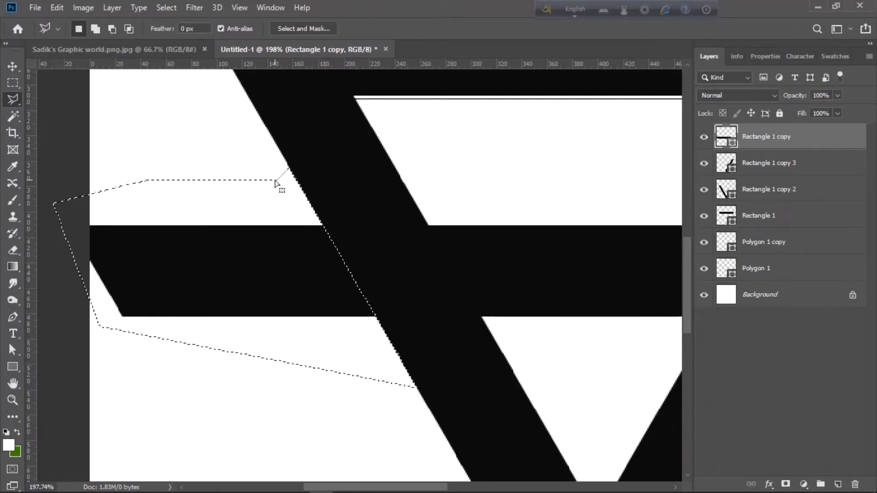
right_click(809, 142)
click(631, 198)
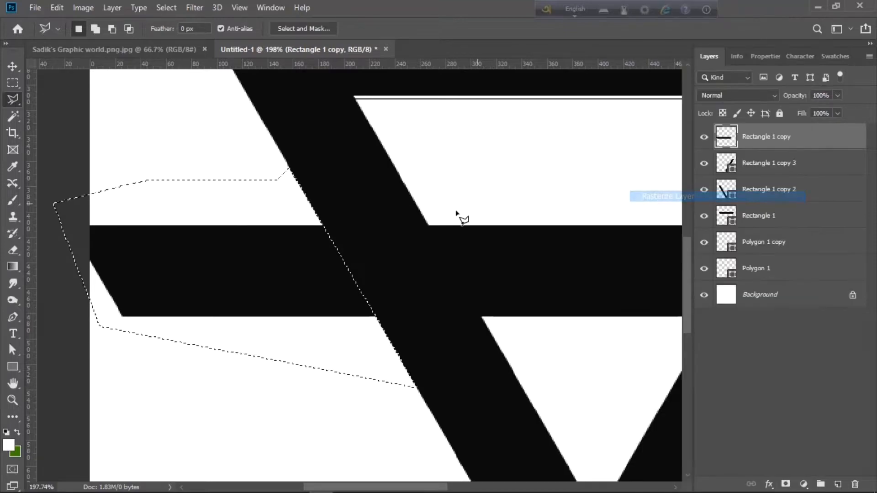
key(Delete)
key(ctrl+d)
key(ctrl+0)
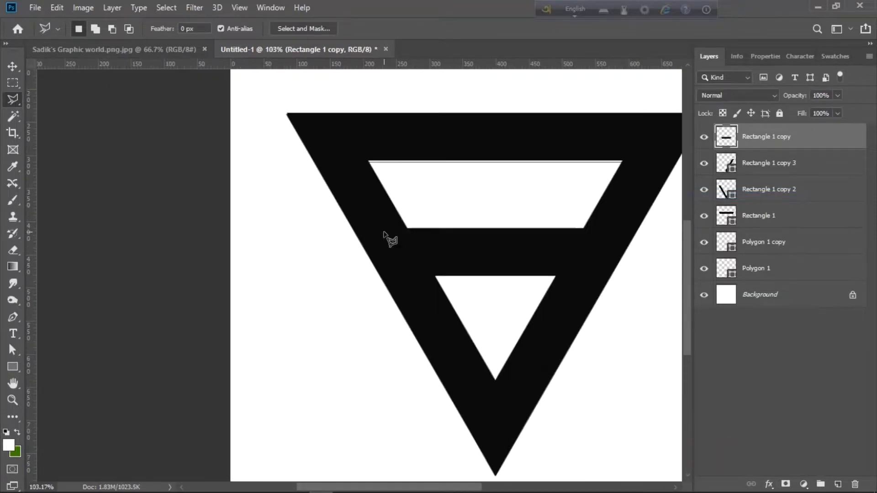
Step: Rasterize the four bar layers from Rectangle 1 copy to Rectangle 1 together
alt+scroll(384, 234, up, 2)
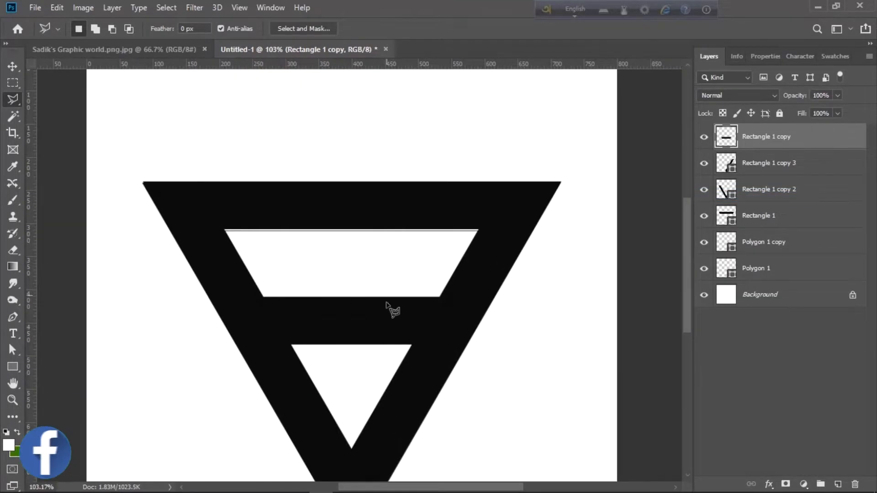
scroll(470, 329, down, 3)
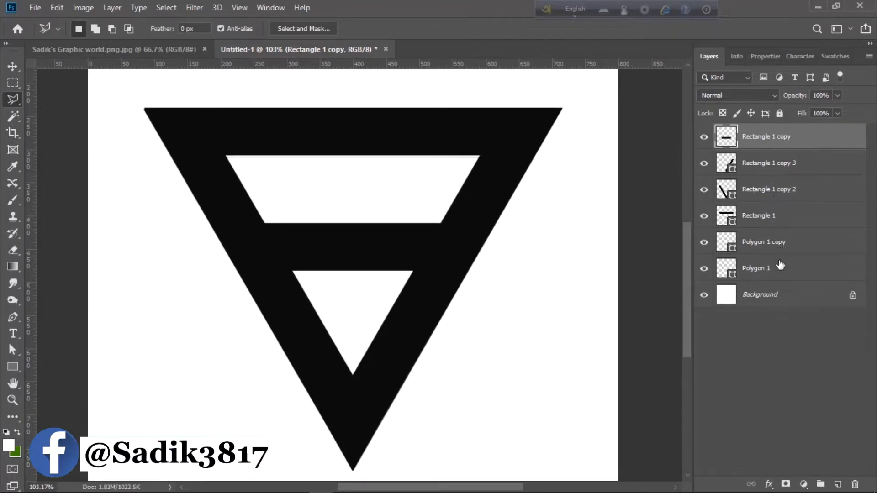
shift+click(785, 223)
right_click(786, 226)
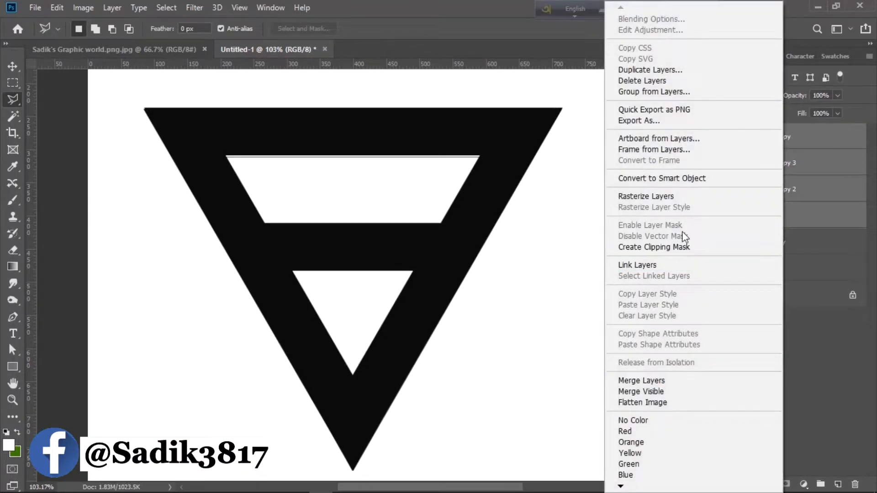
click(692, 197)
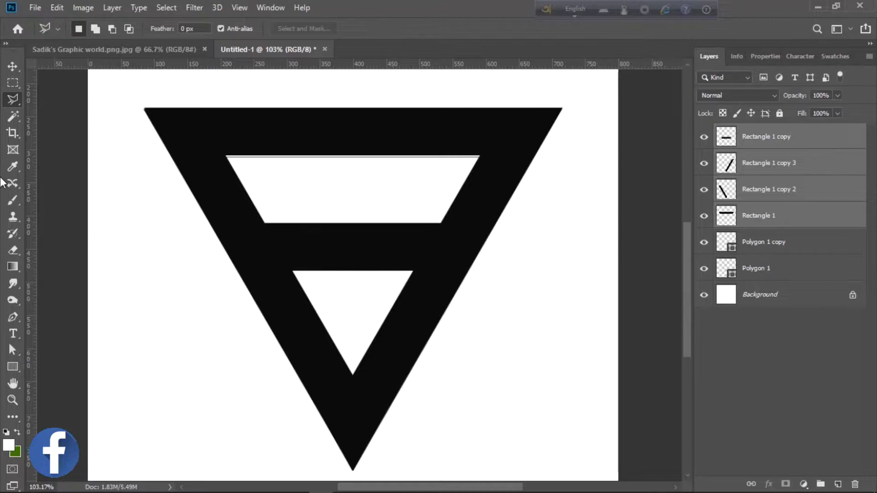
Step: Cut away the section of the right slanted bar between the top and middle bars using a rectangular selection on Rectangle 1 copy 3
click(13, 83)
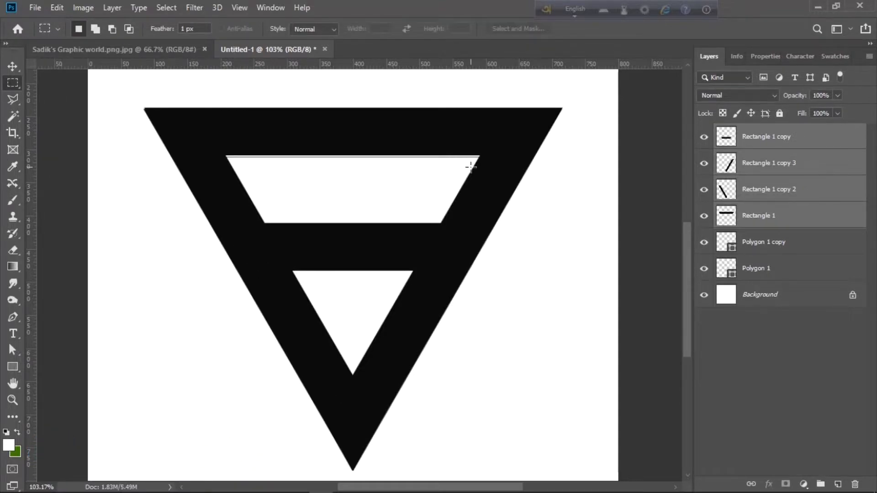
scroll(462, 155, up, 5)
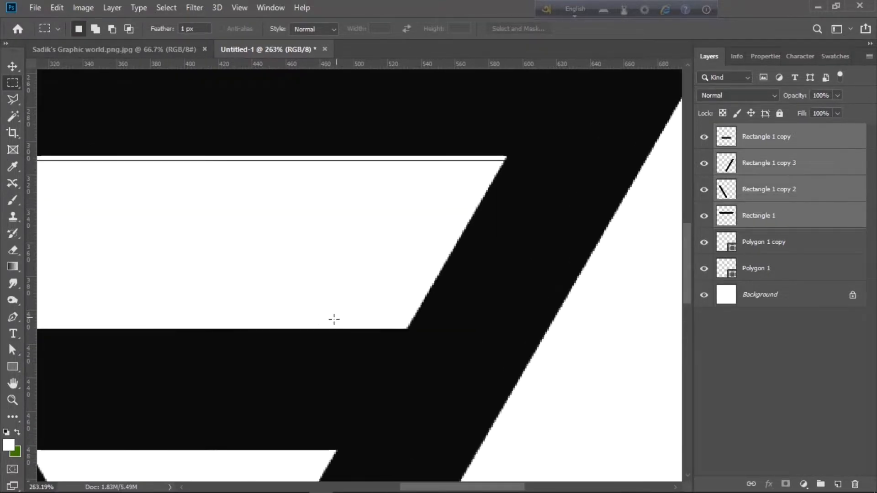
drag(319, 328, 671, 156)
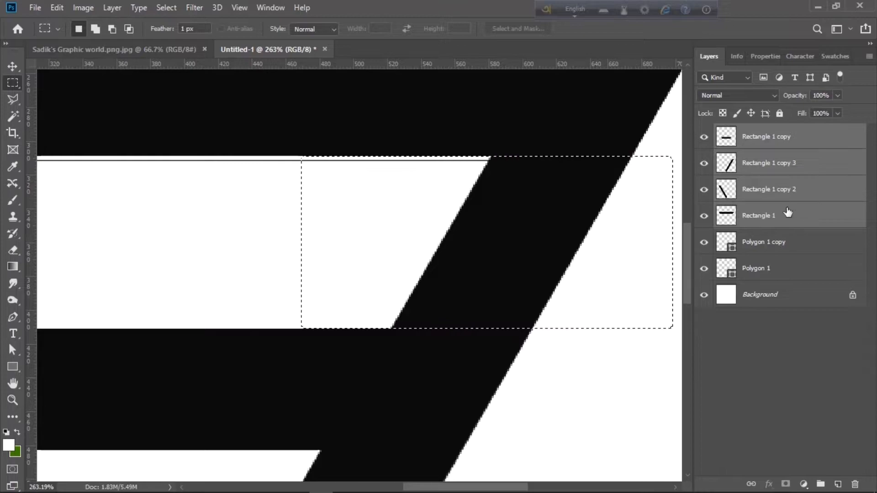
click(796, 165)
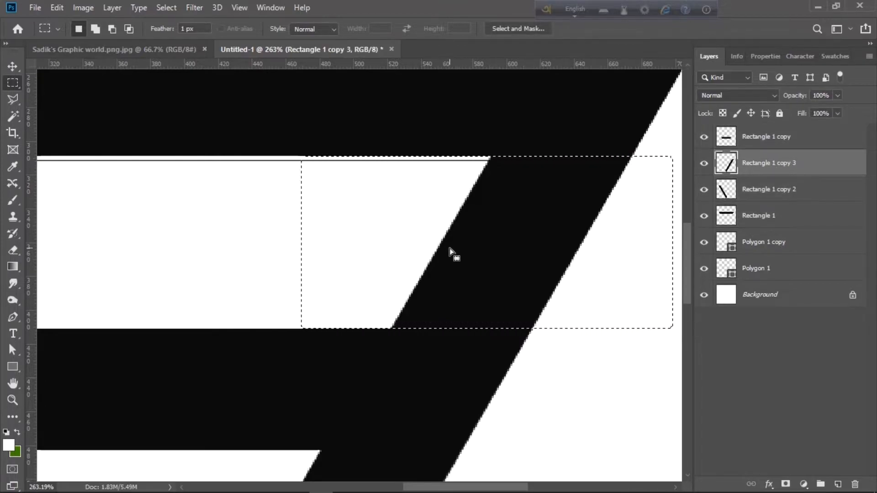
key(Delete)
key(ctrl+d)
Step: Cut a gap about 36 px tall from the left slanted bar directly below the middle bar, using a rectangular selection on Rectangle 1 copy 2
drag(192, 293, 307, 102)
drag(487, 251, 158, 292)
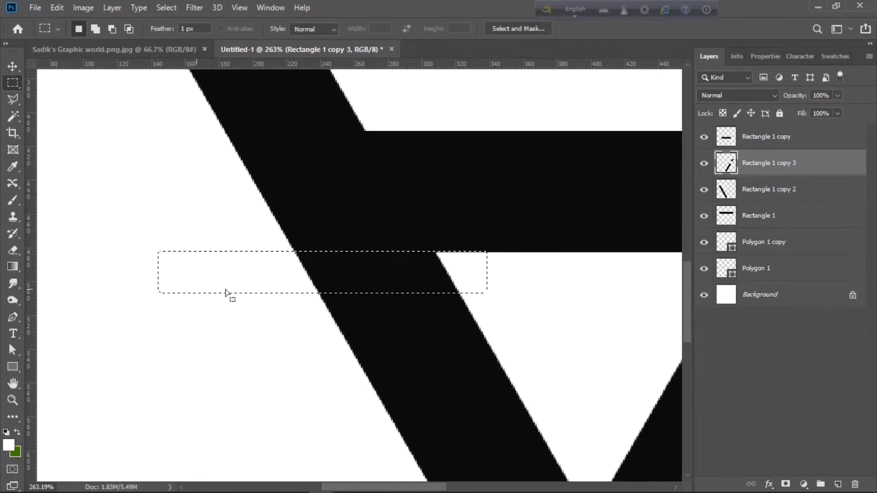
drag(523, 252, 158, 332)
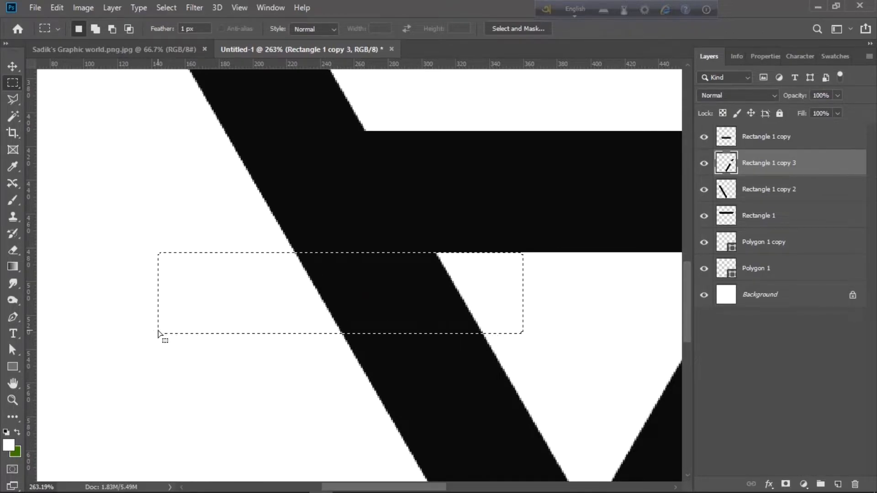
click(783, 196)
scroll(260, 228, down, 5)
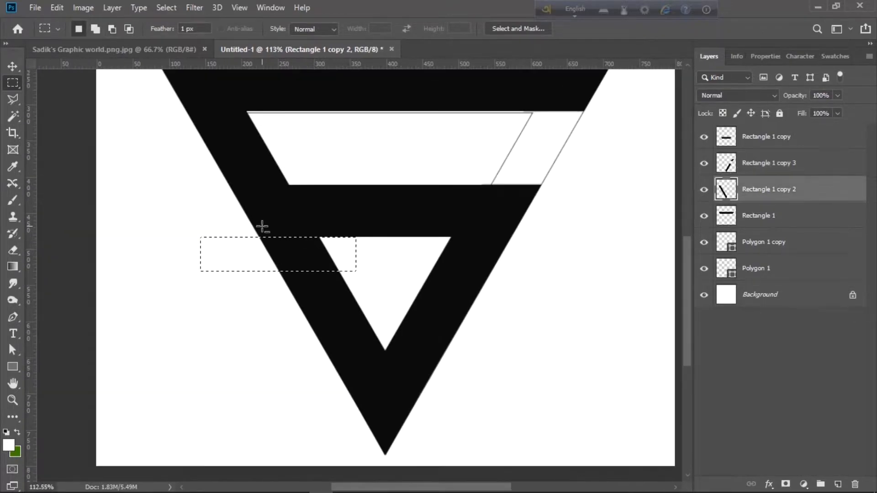
key(Delete)
scroll(396, 222, down, 3)
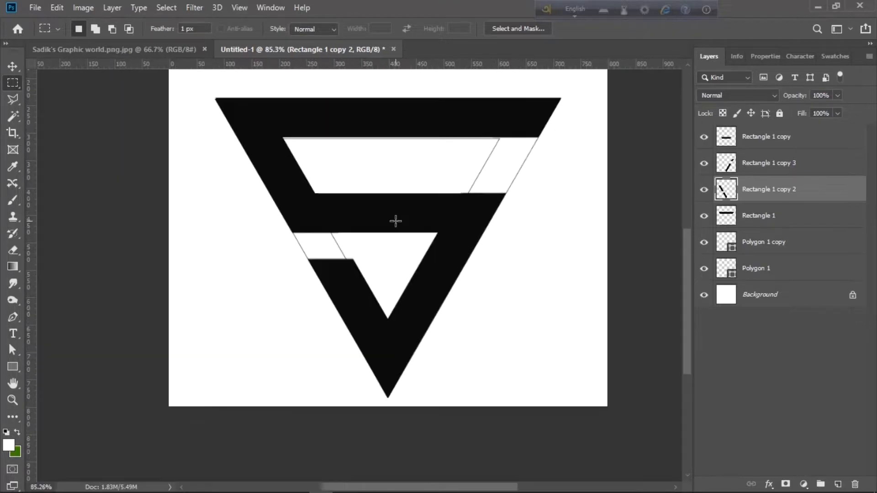
Step: Merge the four bar layers from Rectangle 1 copy to Rectangle 1 into a single layer
shift+click(790, 213)
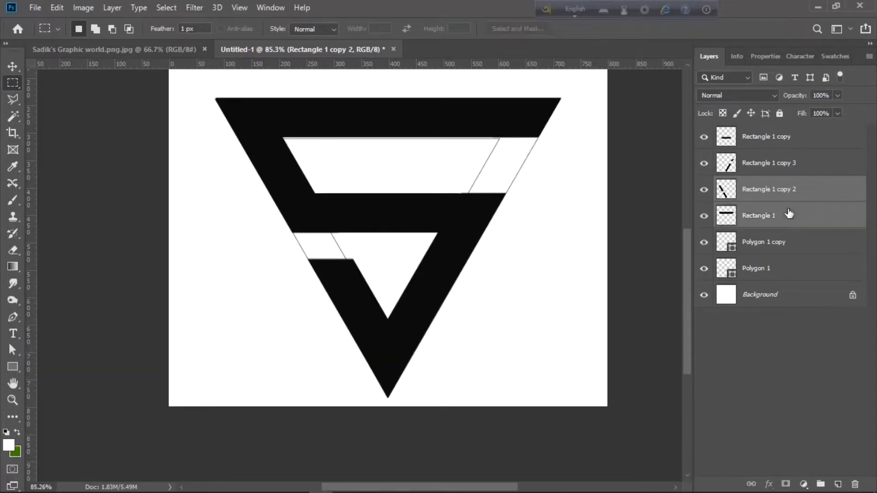
shift+click(780, 137)
right_click(782, 139)
click(800, 242)
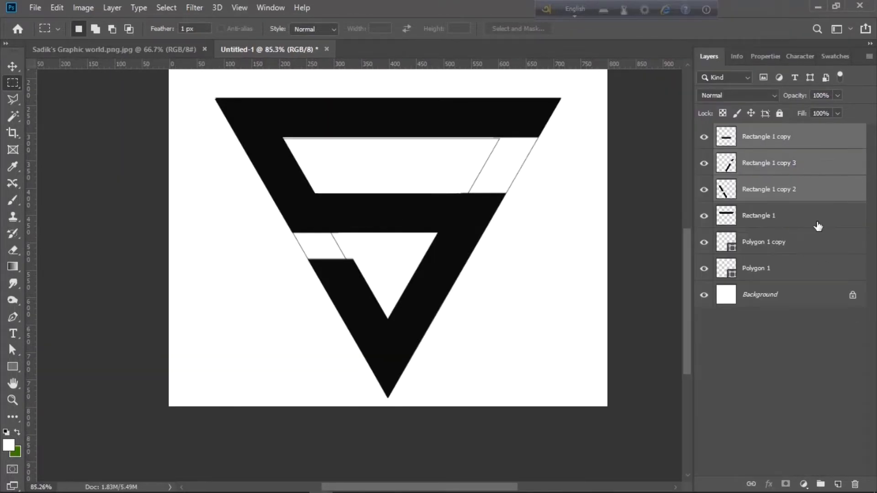
shift+click(816, 221)
right_click(817, 220)
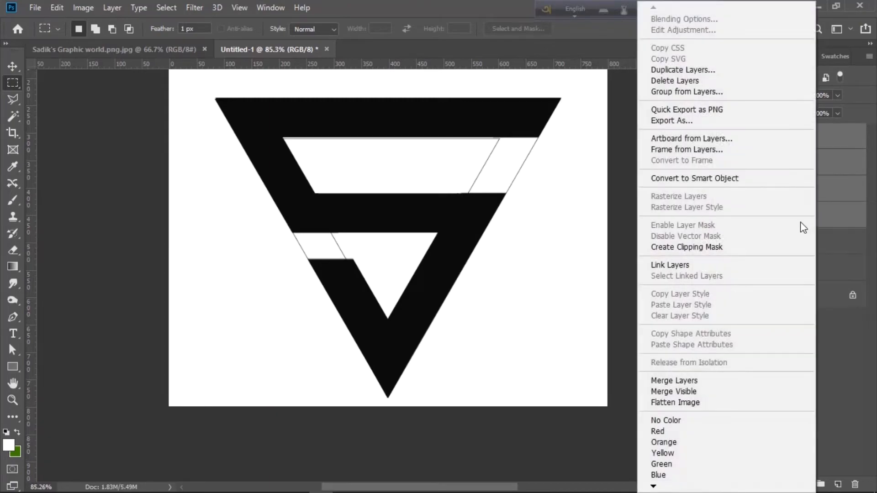
click(711, 381)
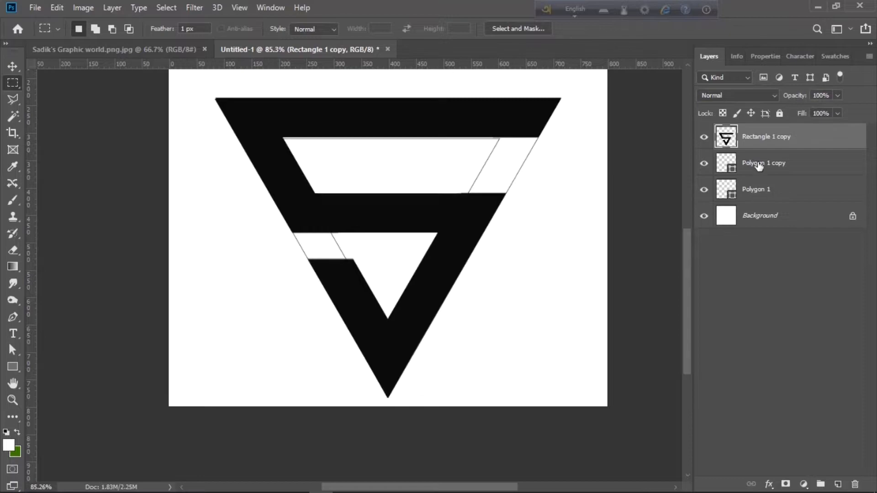
Step: Move the merged S shape left with Free Transform to about X 288 px, Y 513 px
key(ctrl+t)
drag(452, 214, 391, 219)
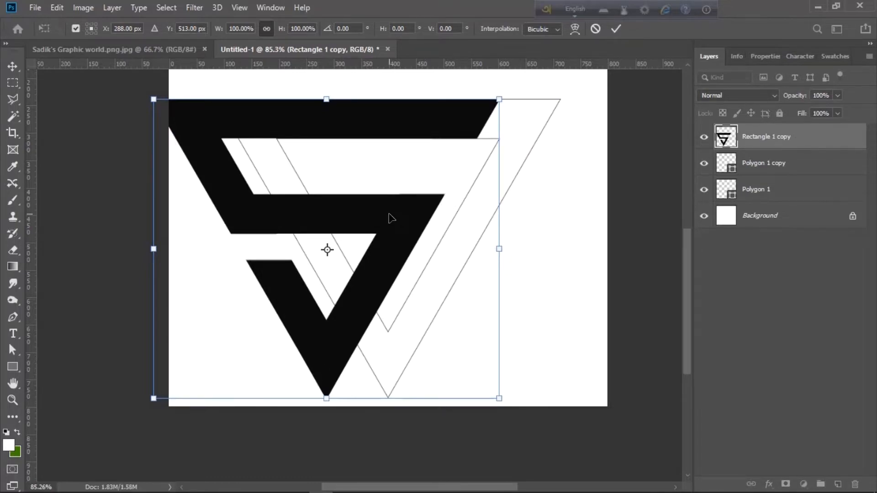
key(Return)
key(m)
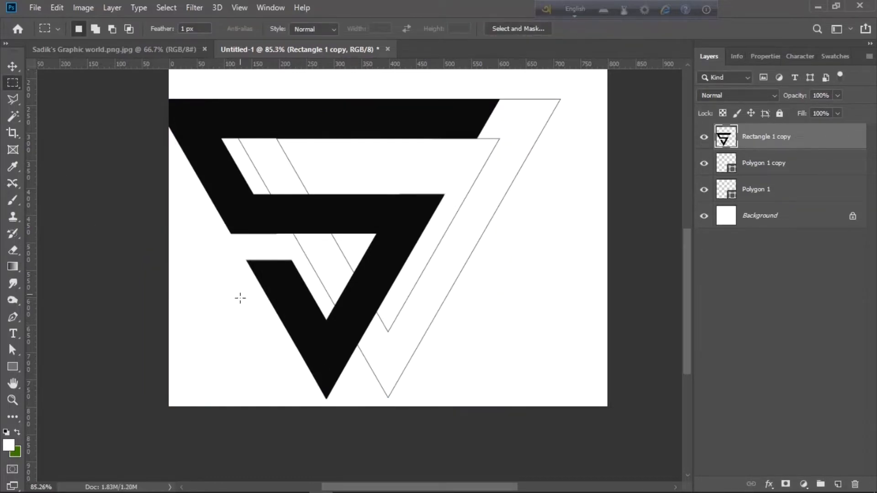
Step: Copy the V-shaped part of the S below the middle bar to a new layer using a rectangular selection
key(shift+alt)
drag(232, 233, 472, 423)
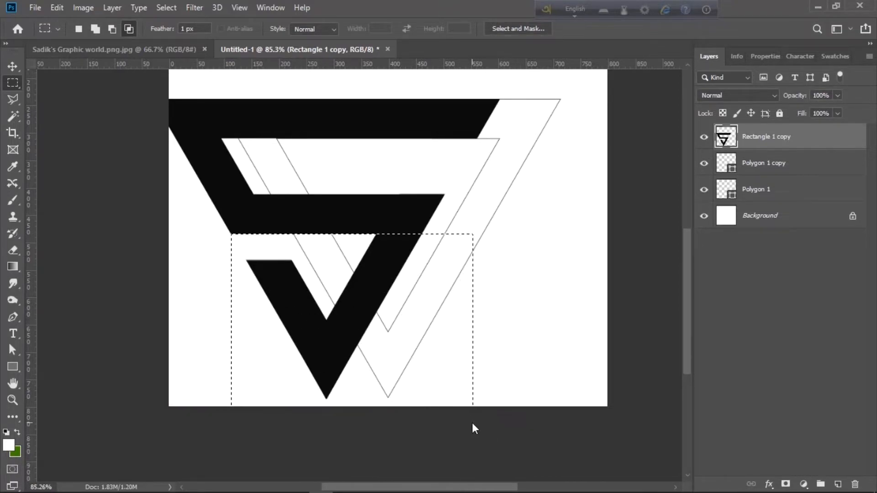
key(ctrl+c)
key(ctrl+v)
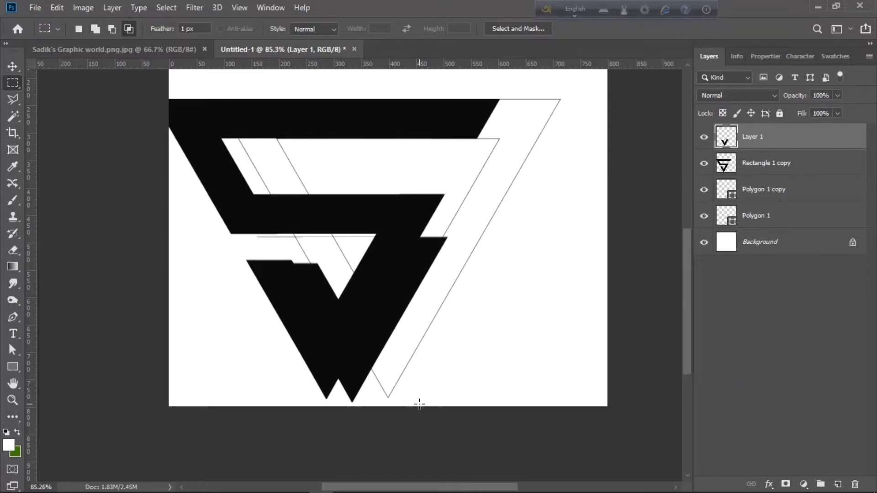
Step: Shift the pasted V horizontally to the right with Free Transform to about X 399 px, onto the outer triangle guide's lower tip
key(ctrl+t)
key(shift+Right)
key(shift+Right)
key(shift+Right)
key(shift+Right)
key(shift+Right)
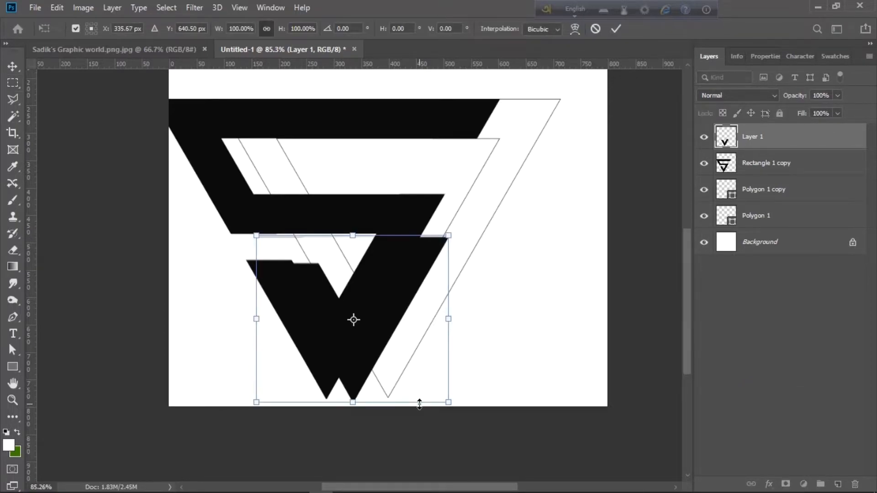
key(shift+Right)
key(shift+Right)
key(shift+Right)
key(shift+Right)
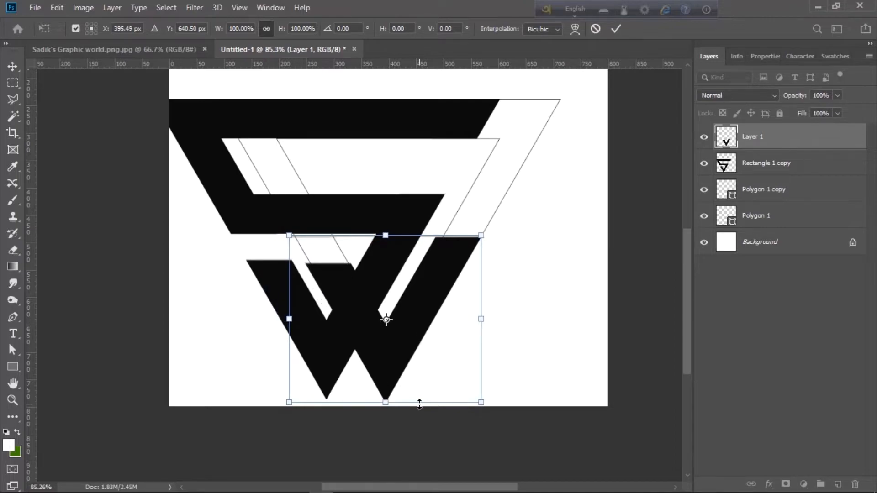
key(Right)
key(Right)
key(Right)
key(Right)
key(Right)
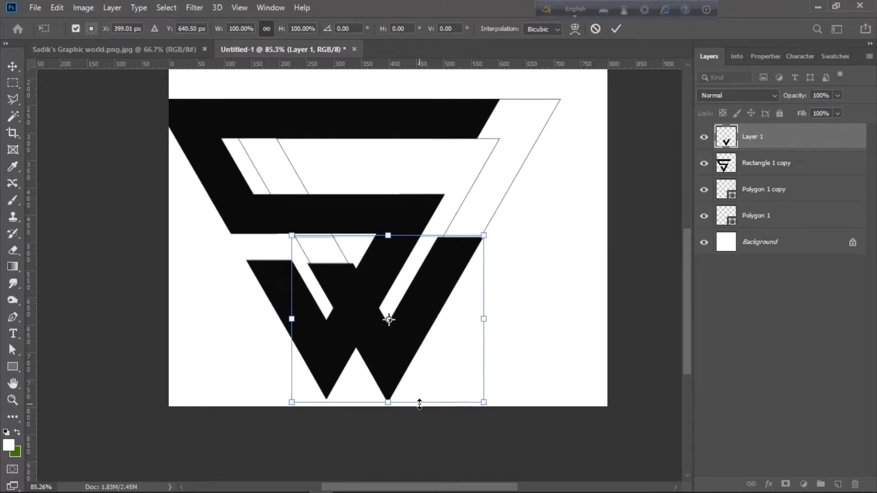
key(Return)
Step: Clear the faint stray line along the top of the Layer 1 V copy using a rectangular selection about 368 × 36 px
key(m)
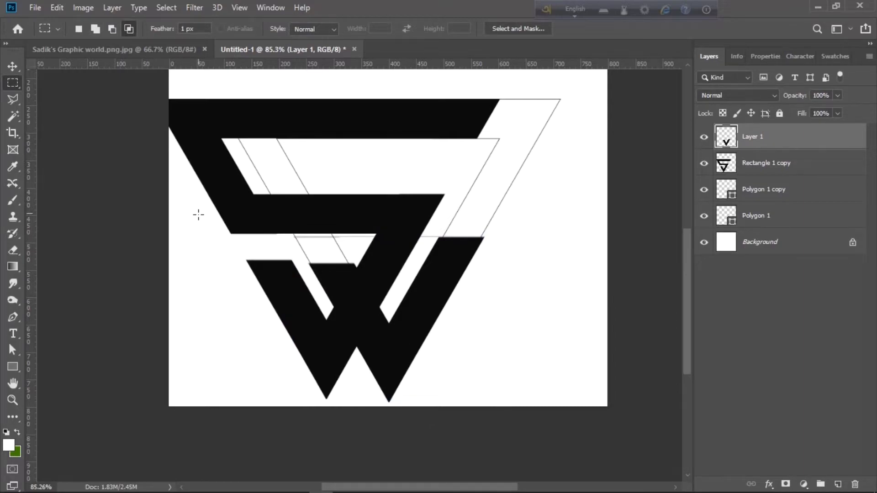
drag(237, 219, 438, 238)
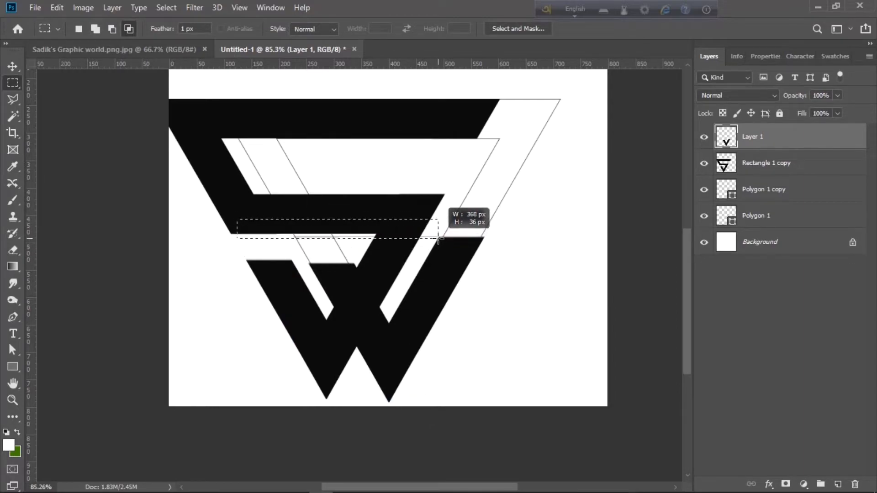
scroll(438, 238, up, 5)
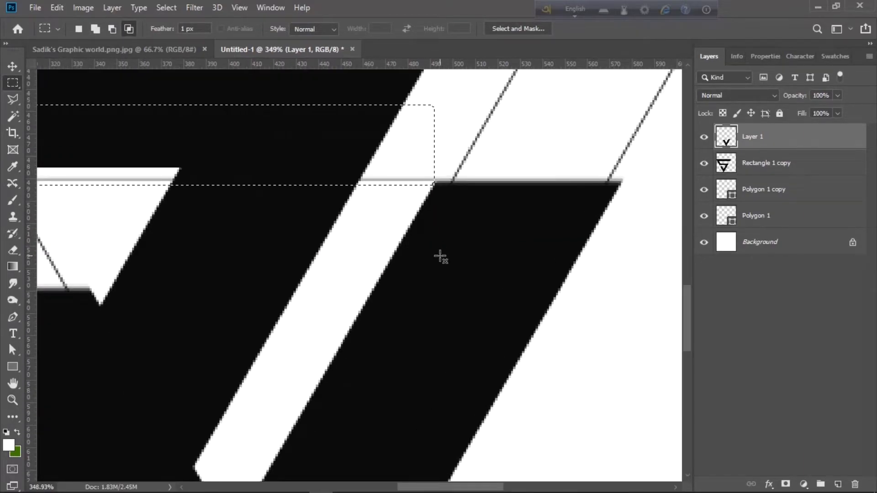
key(Up)
key(Up)
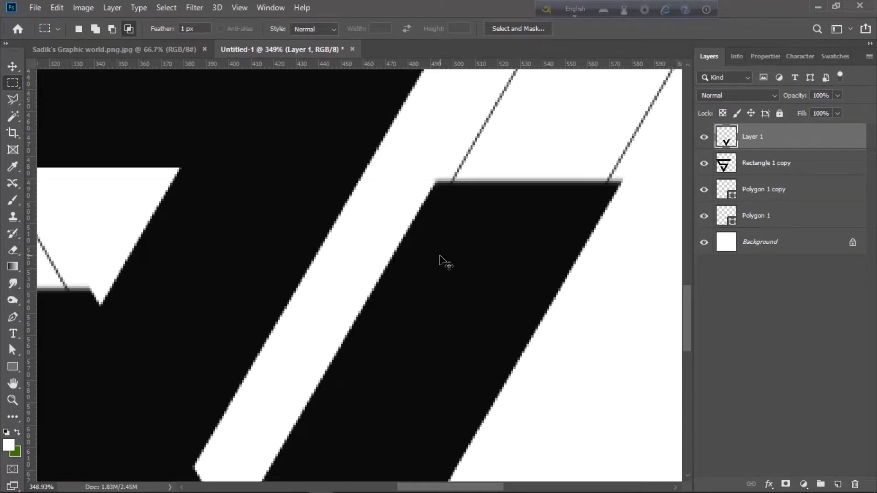
scroll(439, 256, down, 5)
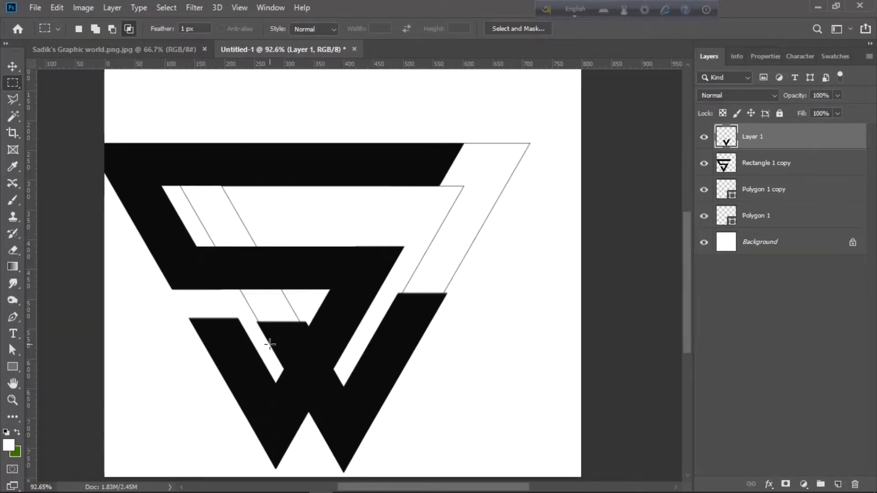
Step: Delete the upper part of the V copy's left arm inside the original V with a rectangular selection, and deselect
drag(246, 312, 319, 376)
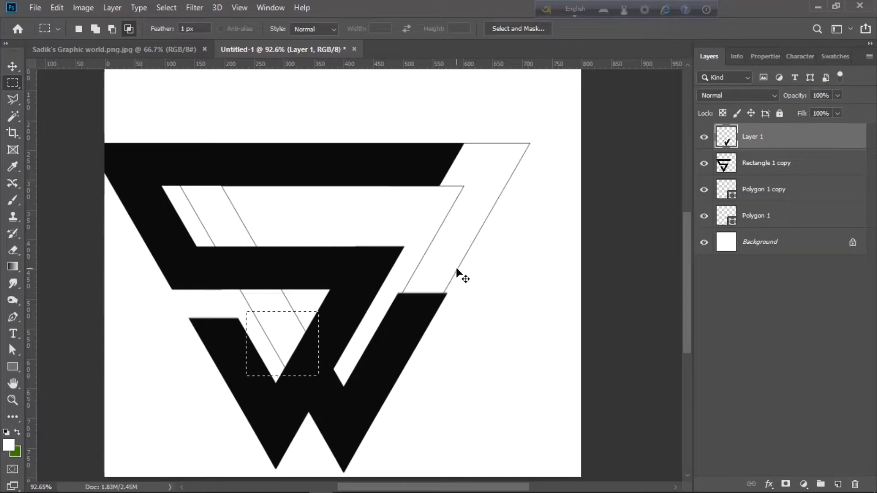
key(ctrl+d)
scroll(443, 296, down, 4)
scroll(442, 295, up, 3)
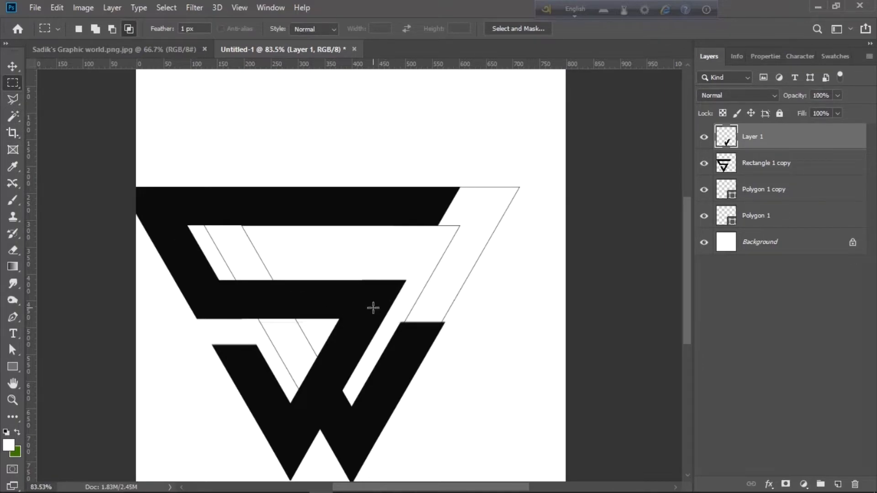
Step: Copy the upper section of the V copy's right arm from Layer 1 to a new layer using a rectangular selection
drag(369, 306, 497, 382)
key(ctrl+c)
key(ctrl+v)
drag(422, 374, 448, 365)
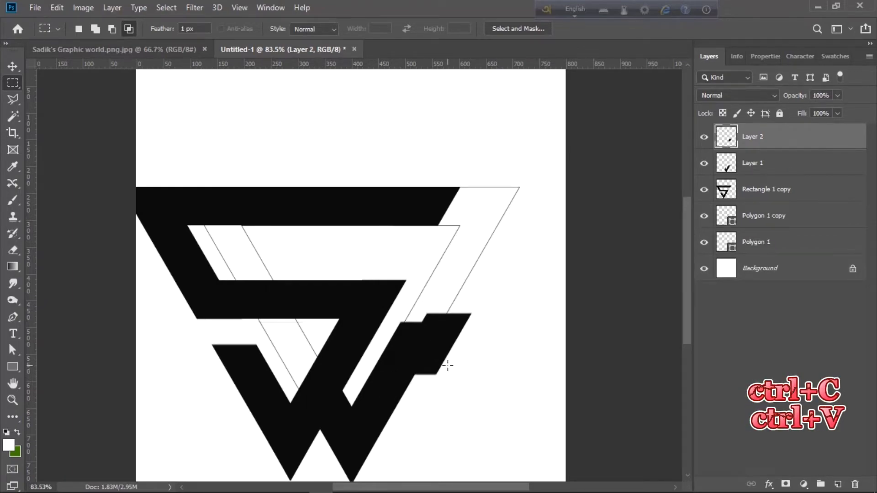
Step: Move the pasted arm section up along the outer triangle guide, extending the right arm to the middle bar's top edge
key(v)
drag(440, 363, 435, 326)
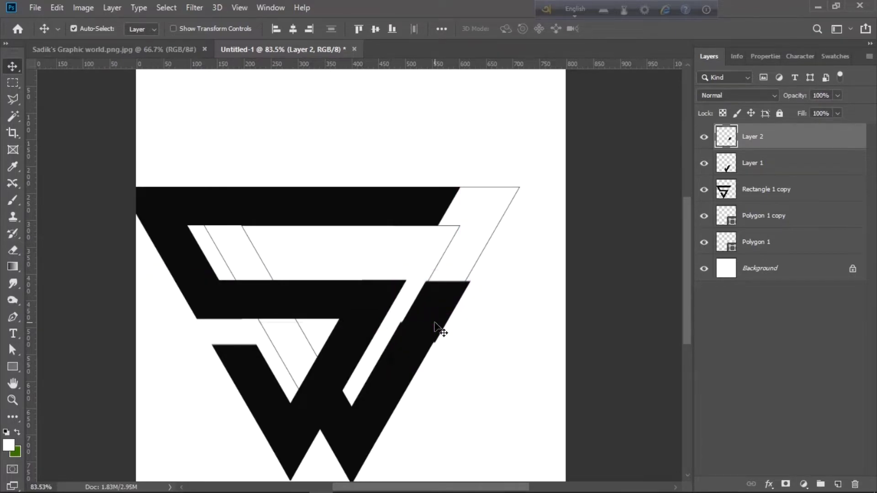
scroll(419, 372, up, 5)
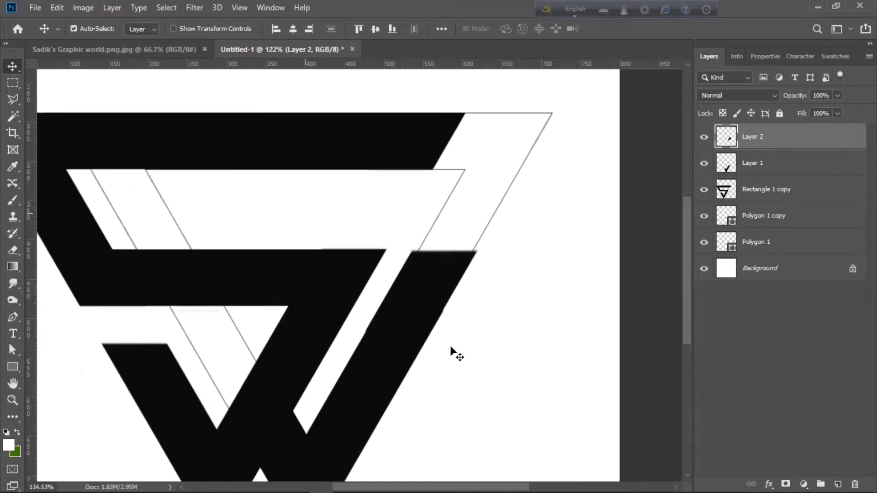
scroll(450, 334, down, 3)
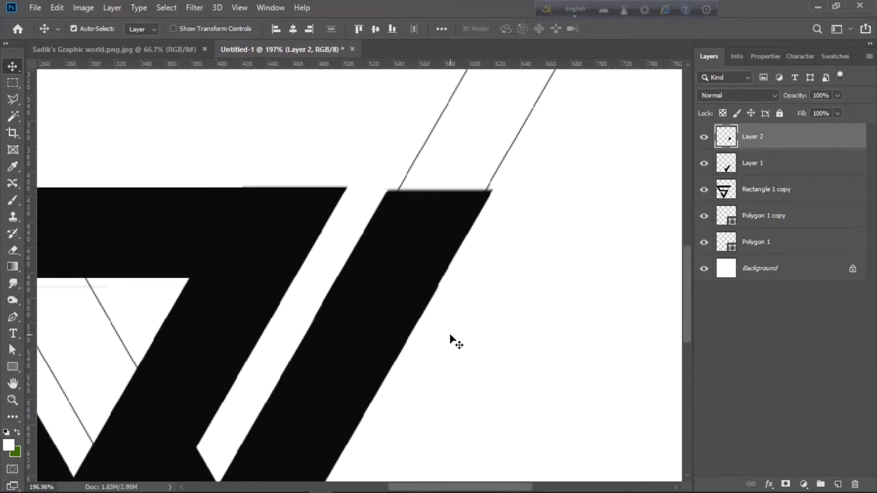
scroll(450, 334, down, 4)
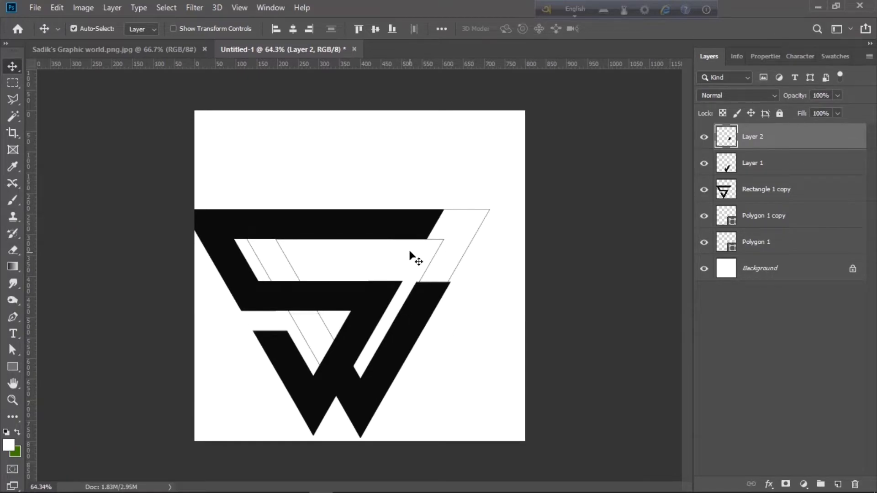
Step: Copy the right portion of the top bar from Rectangle 1 copy to a new layer using a rectangular selection
click(410, 229)
click(12, 83)
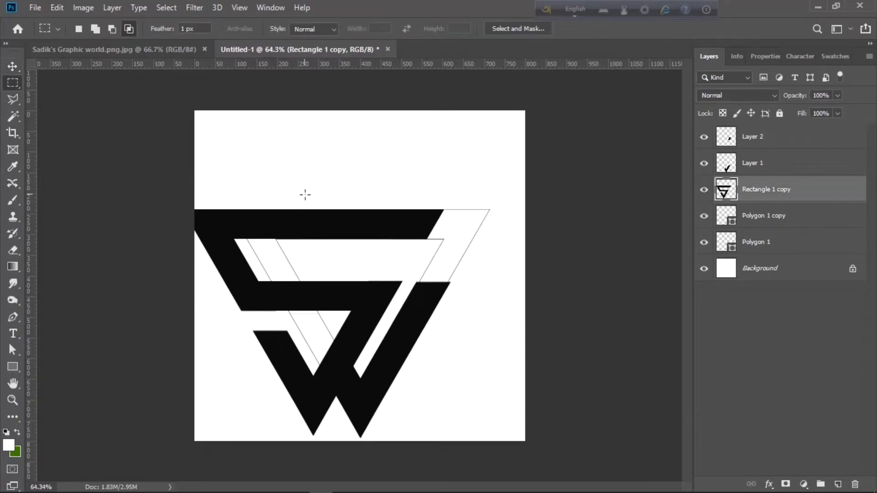
drag(305, 195, 509, 266)
key(ctrl+c)
key(ctrl+v)
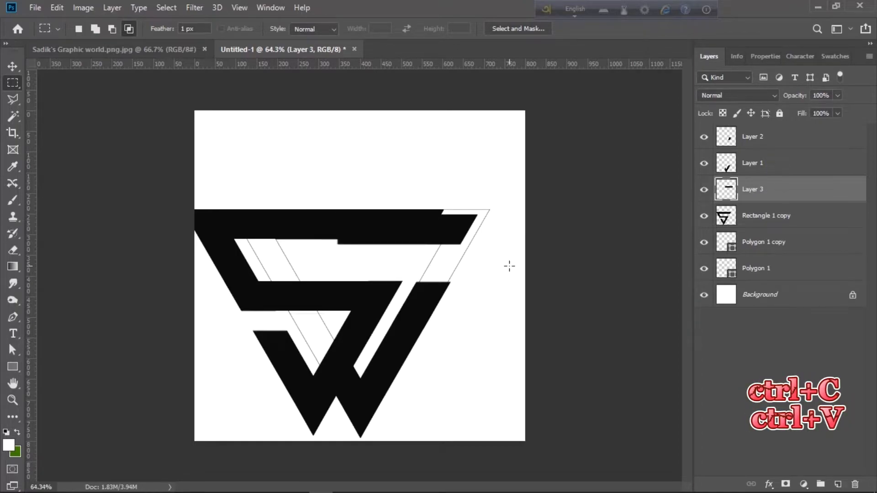
Step: Move the copied bar piece to about X 544 px and nudge it down, extending the top bar to the outer triangle guide's right corner
key(ctrl+t)
drag(442, 236, 455, 231)
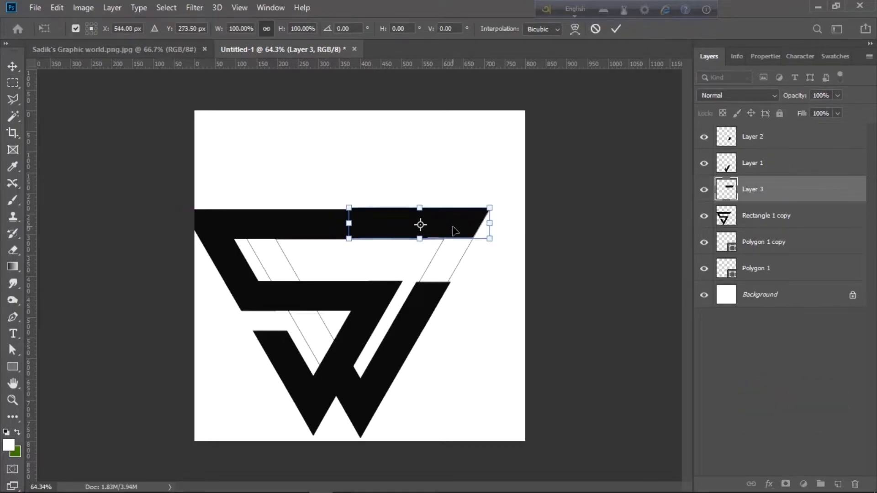
key(Return)
key(m)
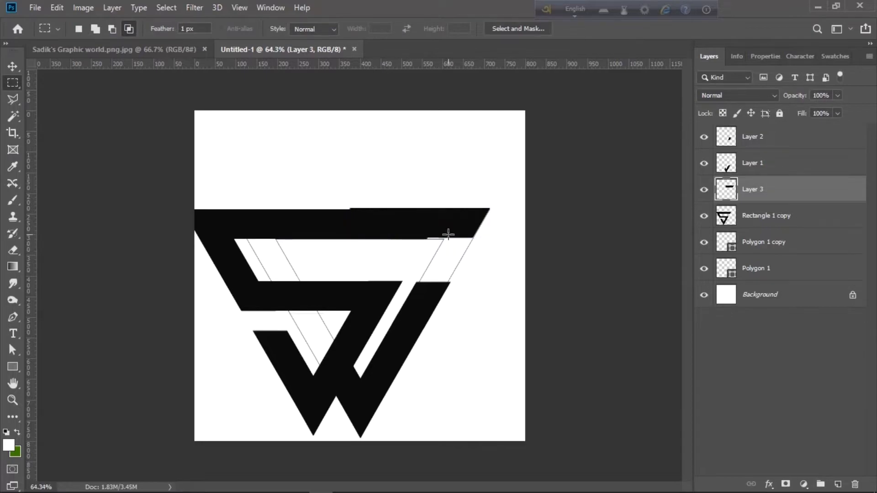
key(v)
key(Down)
key(Down)
key(Down)
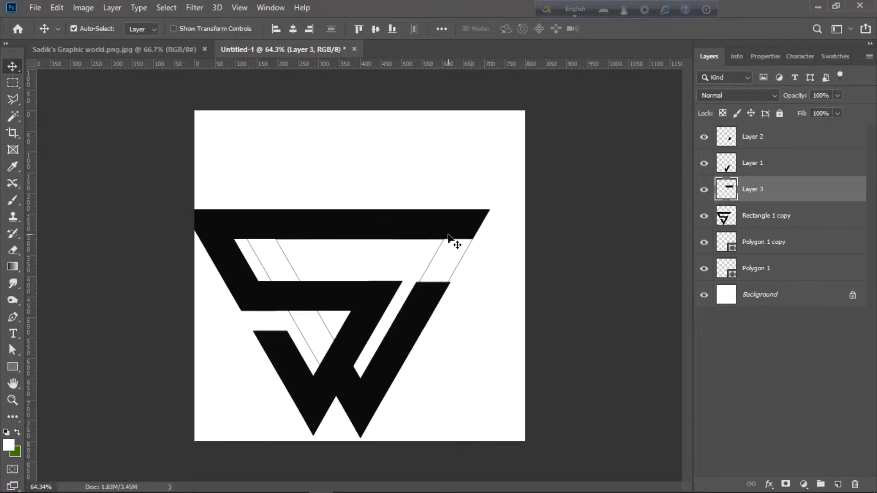
Step: Delete the two triangle guide layers, Polygon 1 copy and Polygon 1
scroll(507, 270, down, 5)
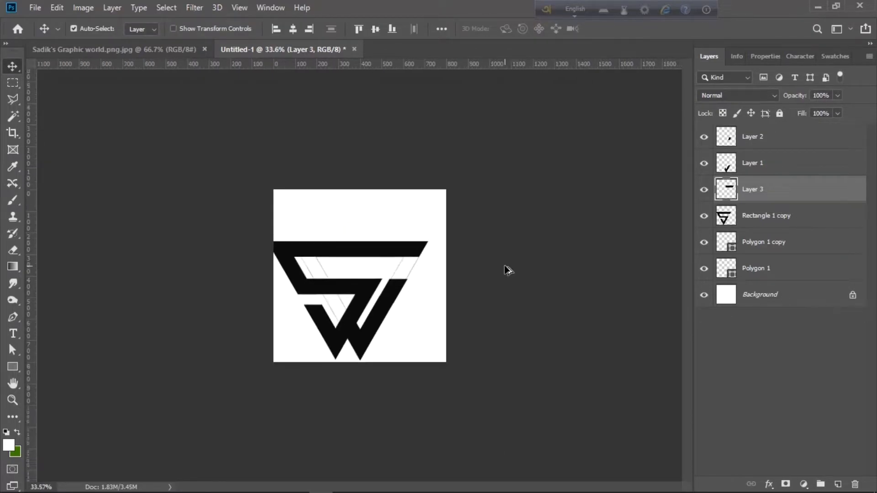
scroll(507, 270, up, 5)
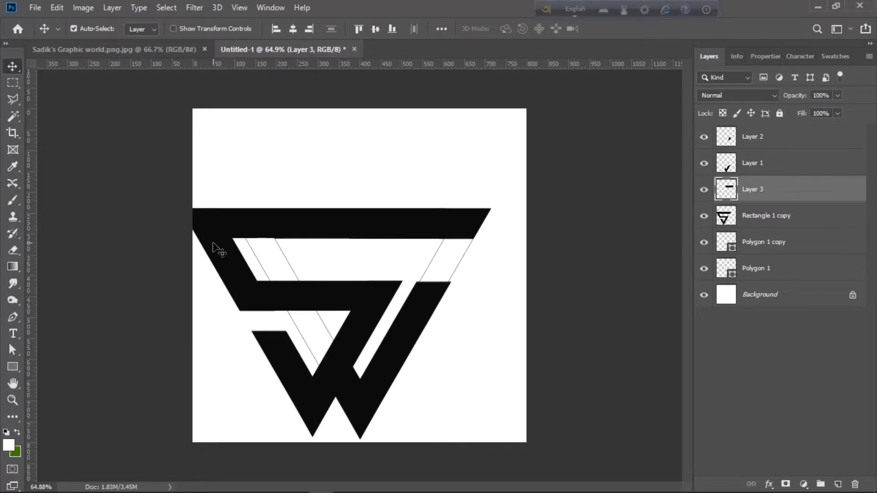
scroll(218, 250, down, 5)
scroll(264, 261, up, 4)
click(772, 247)
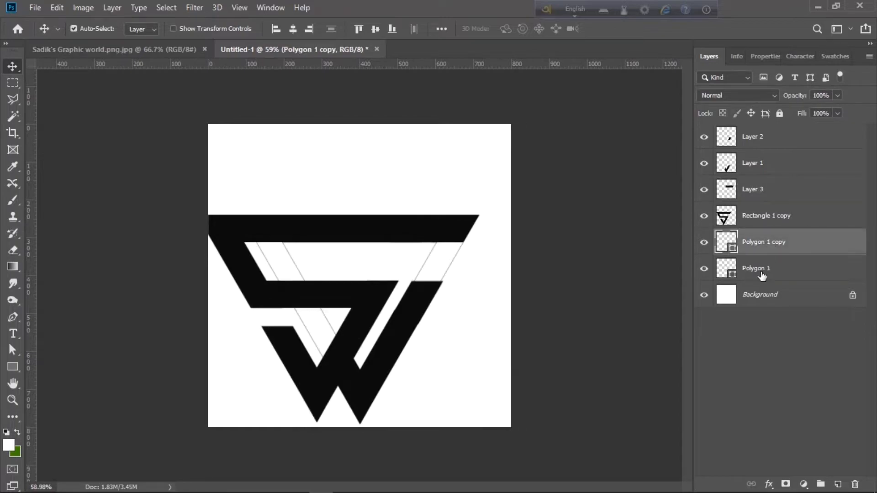
shift+click(762, 273)
key(Delete)
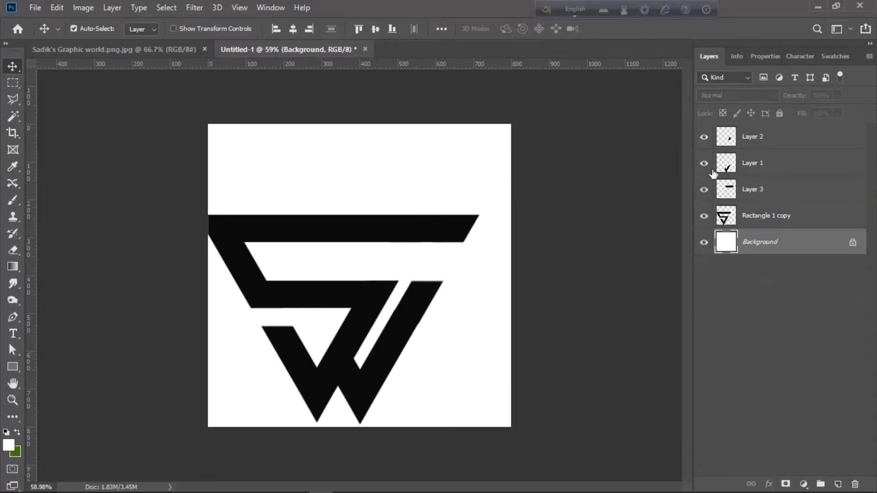
Step: Merge Layer 3 with Rectangle 1 copy, and select Layer 1
shift+click(767, 167)
click(768, 279)
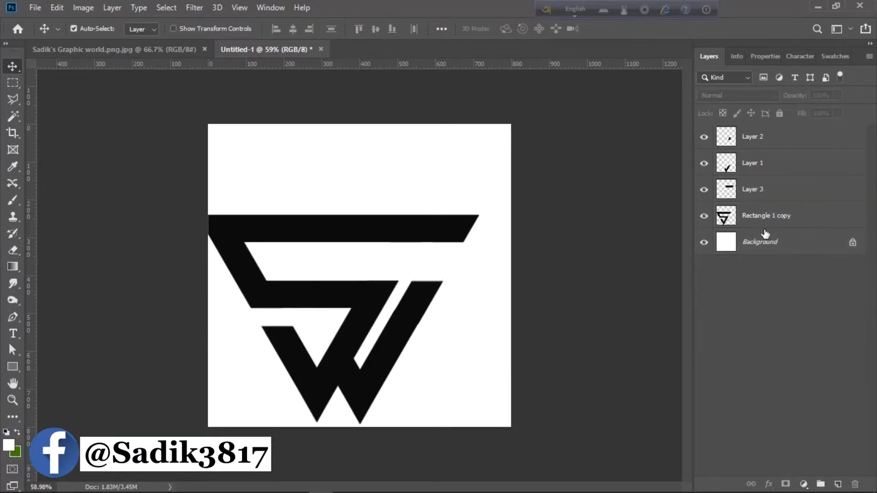
click(767, 223)
shift+click(764, 192)
right_click(767, 191)
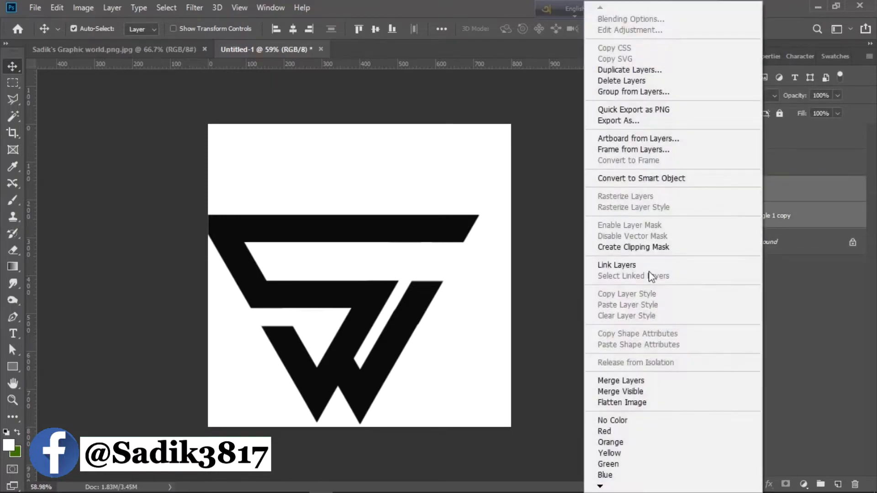
click(630, 384)
click(771, 165)
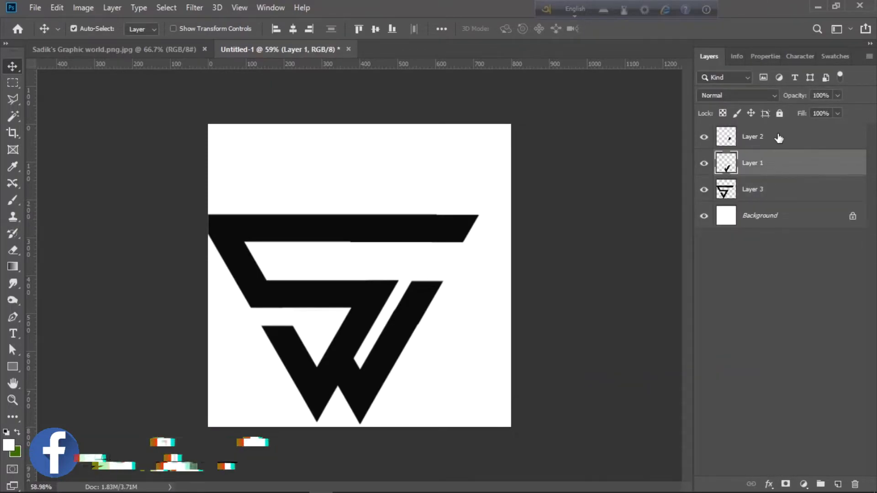
Step: Merge Layer 1 and Layer 2 into one layer, and place Layer 3 above it in the layer order
shift+click(777, 137)
right_click(777, 141)
click(639, 381)
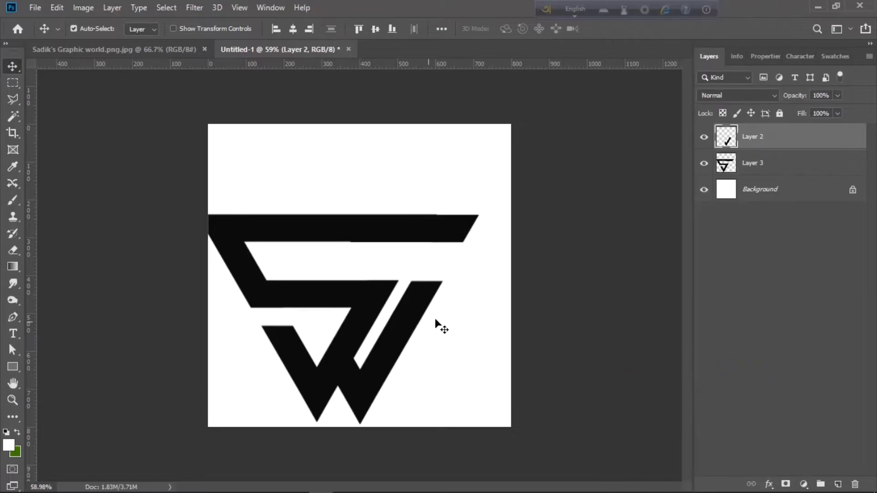
drag(794, 163, 792, 130)
click(797, 162)
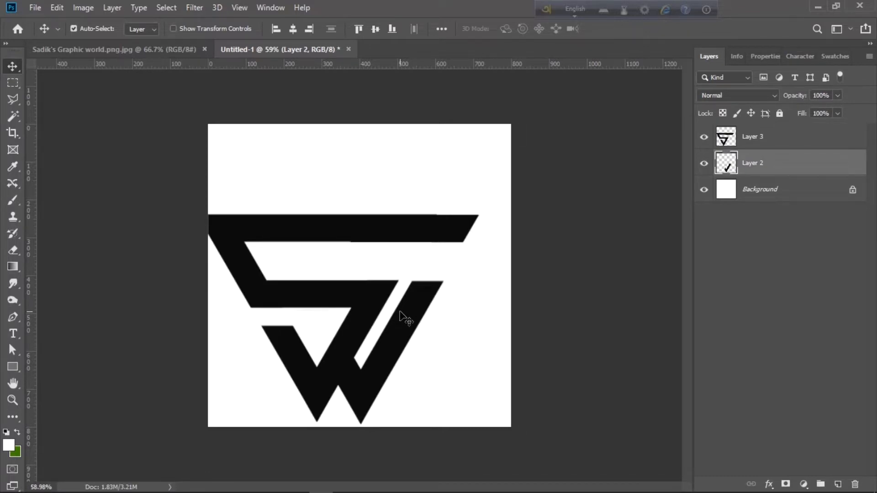
Step: Select both logo layers and nudge them together to the right, clear of the canvas's left edge
shift+click(817, 142)
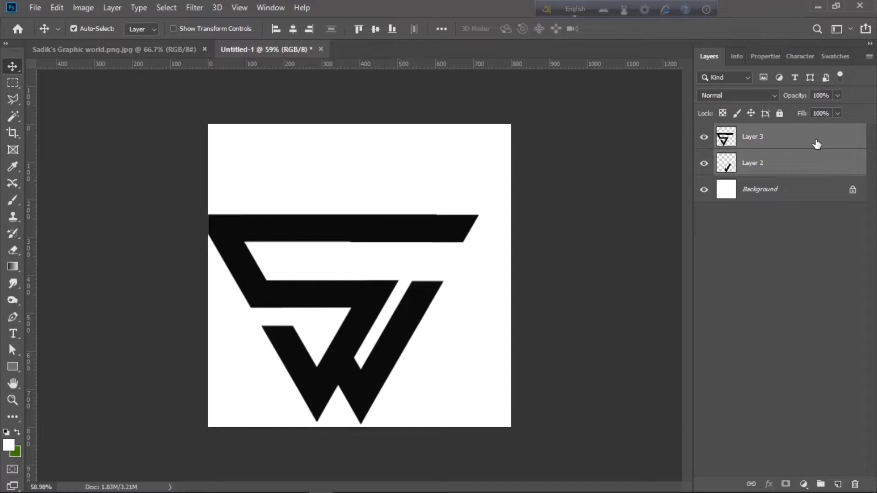
key(shift+Right)
key(shift+Right)
key(shift+Right)
key(shift+Right)
key(shift+Right)
key(shift+Right)
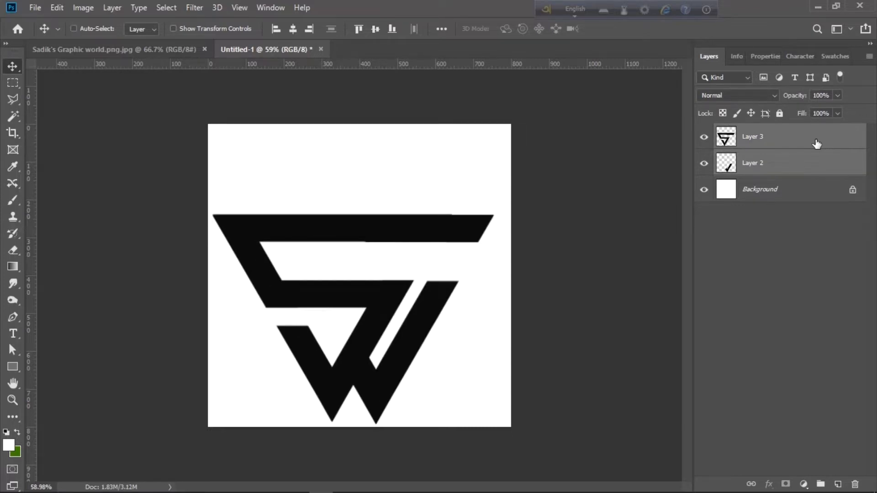
Step: Scale both logo layers down together to about two thirds of their size
key(ctrl+t)
drag(494, 214, 450, 256)
key(Return)
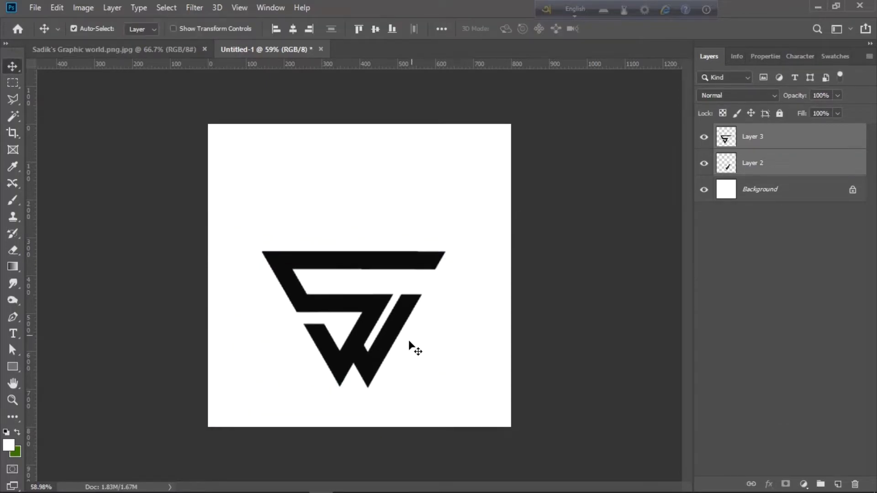
Step: Load the outline of Layer 2, the right-hand V stroke, as a selection
key(w)
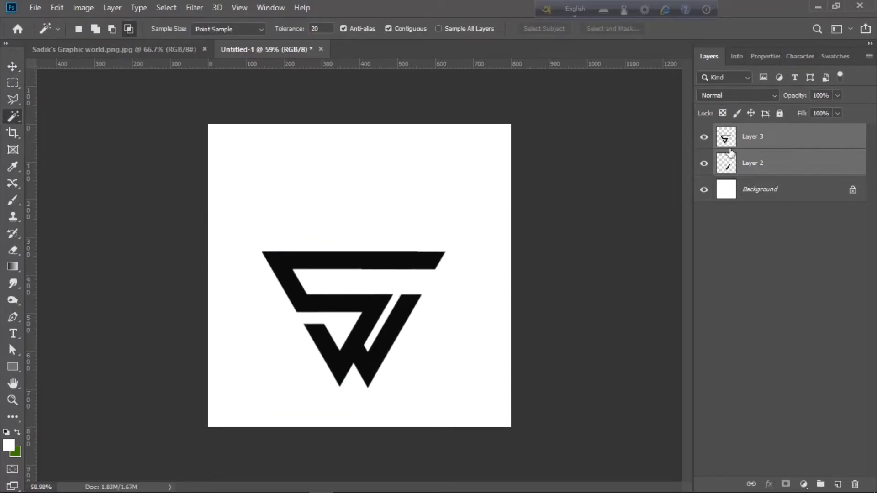
click(12, 119)
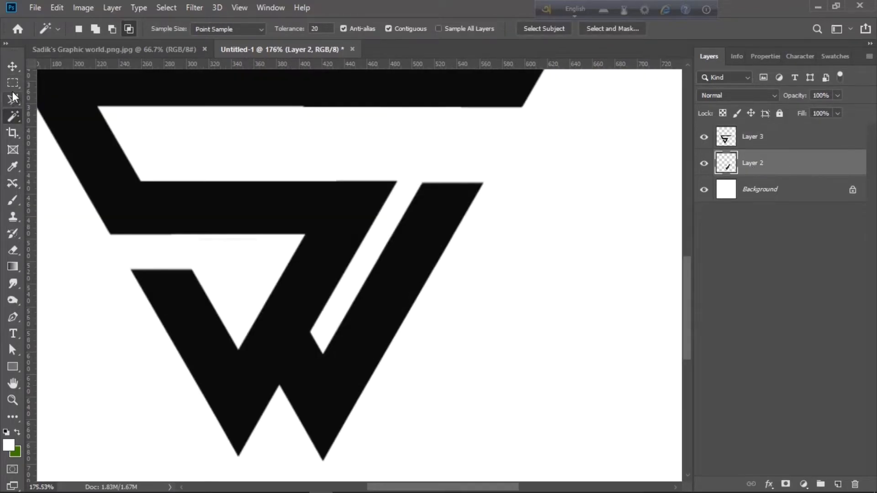
click(12, 84)
click(13, 71)
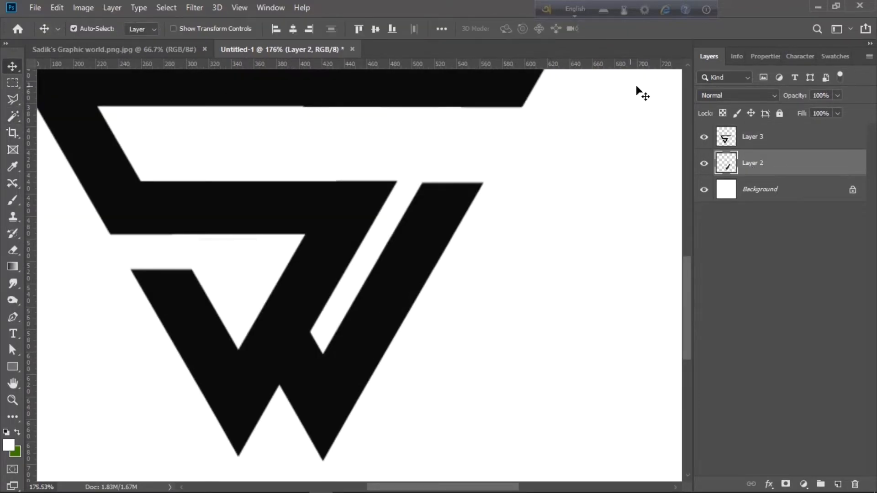
ctrl+click(734, 172)
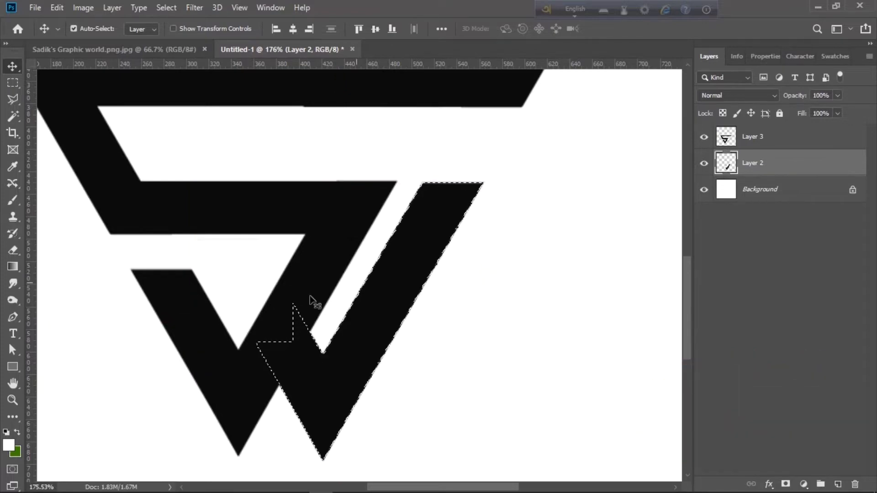
Step: Check the reference logo and set the gradient's start color stop to red, ff0000
click(176, 50)
click(287, 50)
click(13, 267)
click(111, 29)
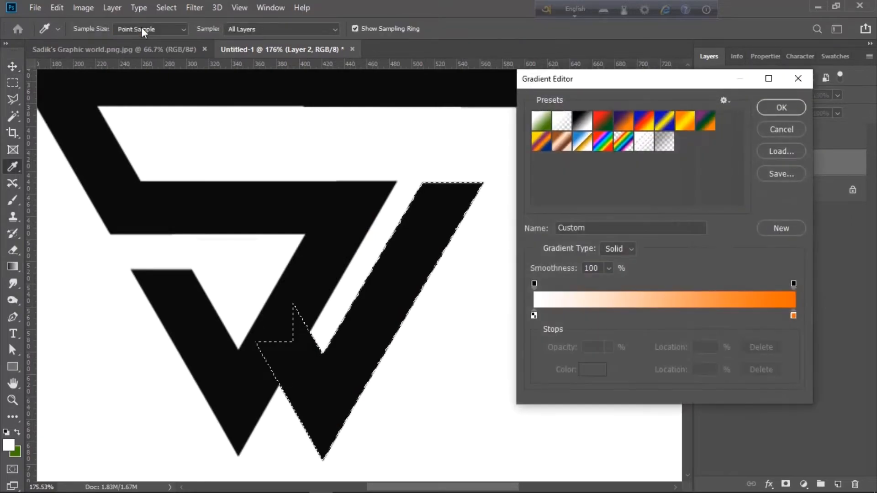
click(534, 315)
double_click(535, 316)
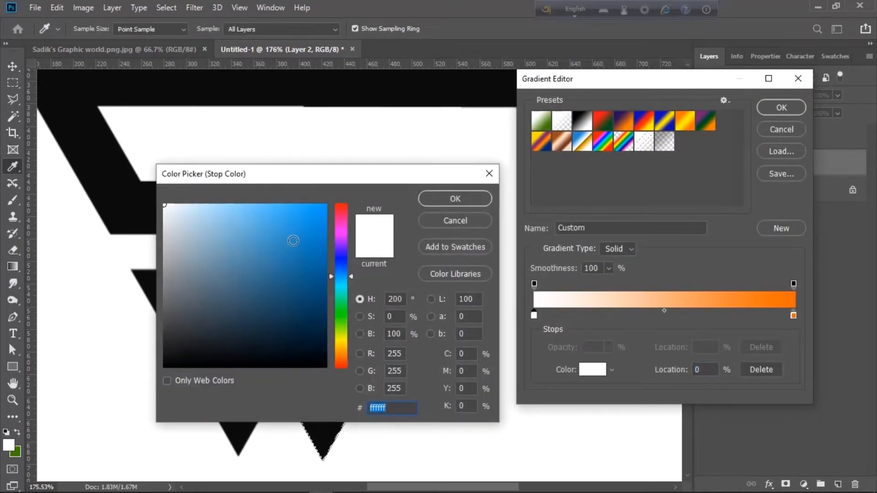
drag(293, 241, 357, 196)
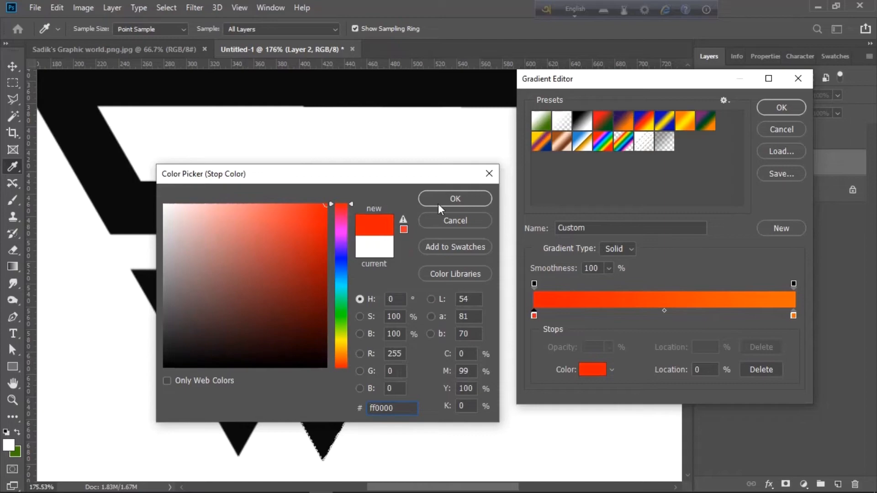
click(452, 200)
Step: Set the gradient's end color stop to dark red, 9b0000, and accept the gradient
double_click(793, 315)
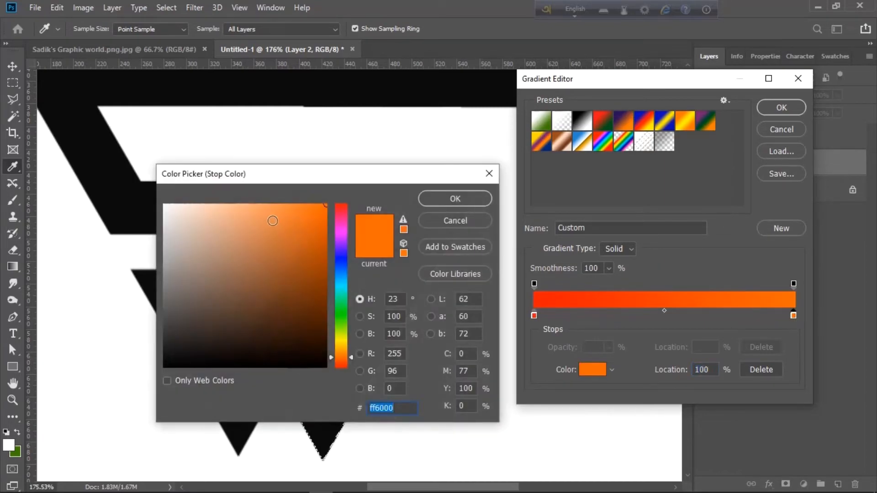
drag(342, 229, 363, 196)
drag(311, 248, 345, 269)
click(462, 201)
click(781, 108)
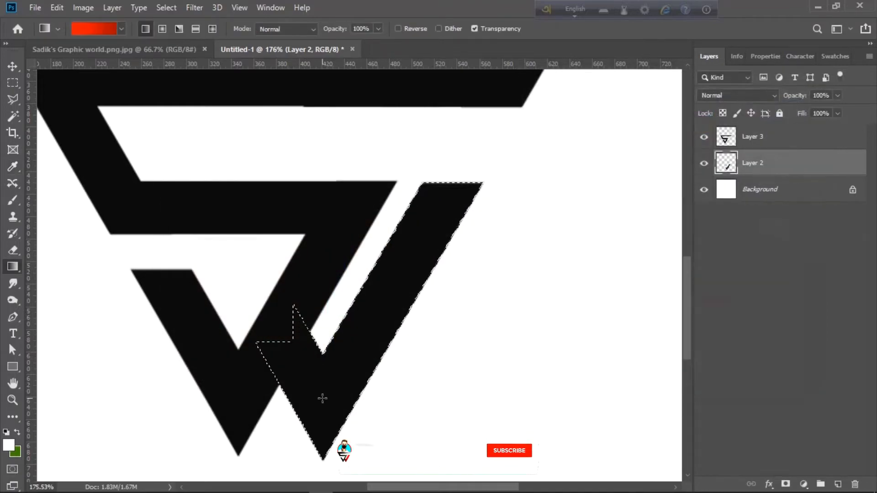
Step: Fill the selected V stroke with the linear gradient, red at the top and dark red at its lower tip, and deselect
scroll(328, 417, down, 2)
mouse_move(323, 385)
mouse_down()
mouse_move(419, 112)
mouse_move(320, 389)
mouse_up()
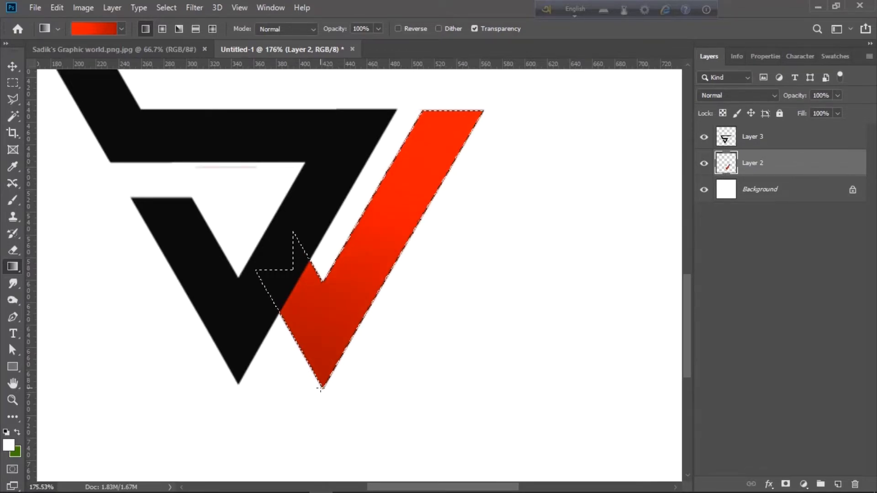
right_click(322, 388)
key(Escape)
click(13, 66)
key(ctrl+d)
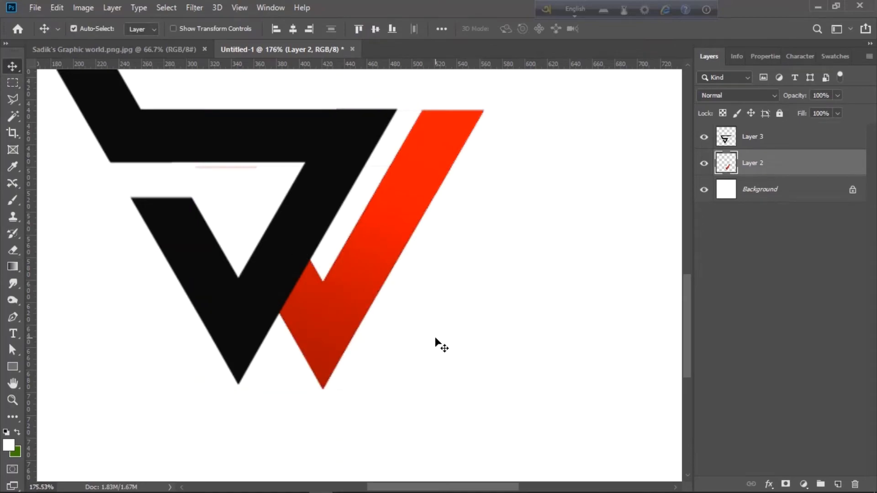
Step: Check the reference logo's colors and load the outline of Layer 3, the black S shape, as a selection
key(ctrl+0)
click(144, 55)
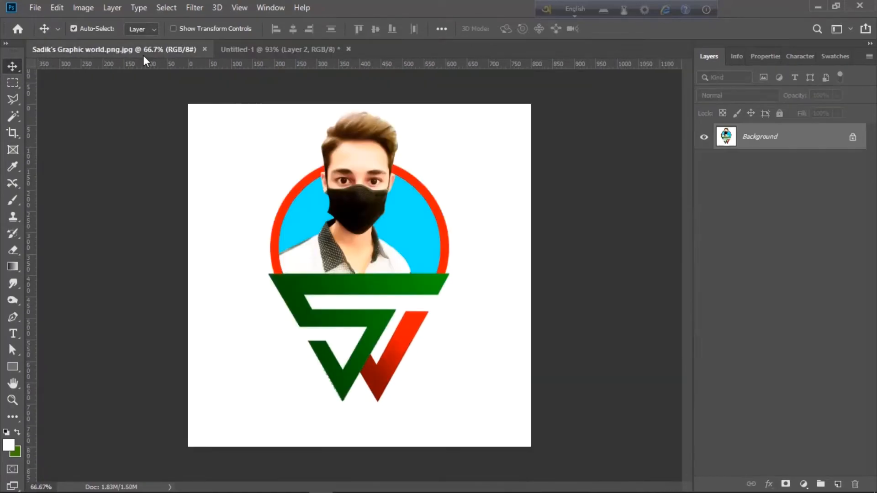
click(287, 54)
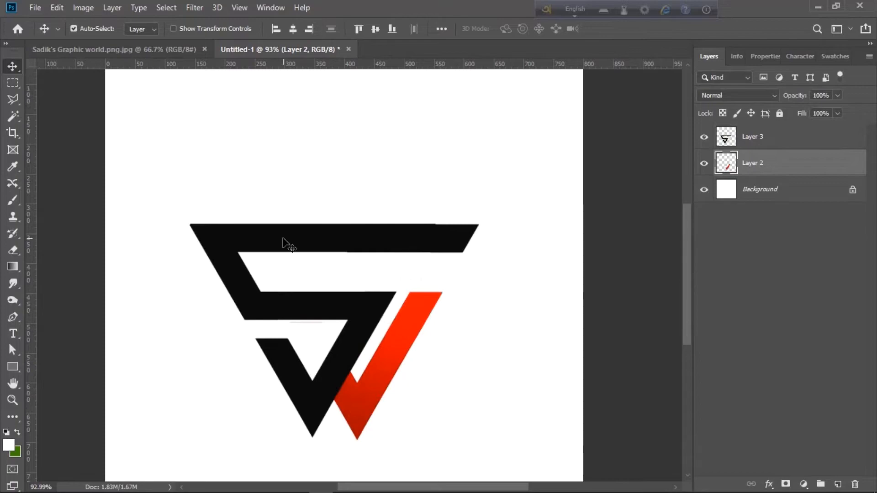
key(w)
click(804, 142)
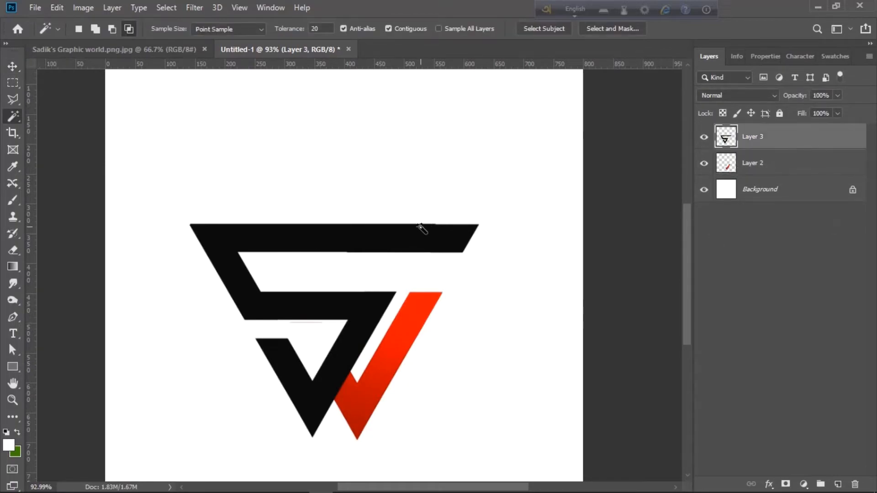
ctrl+click(725, 142)
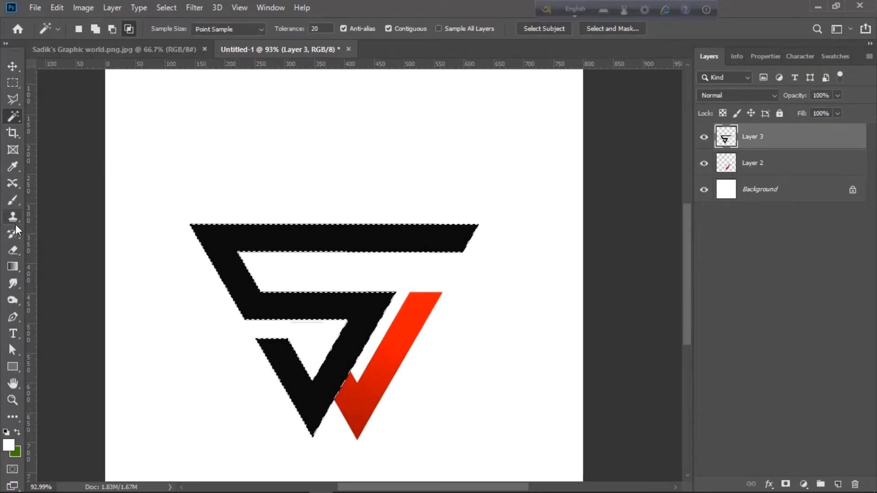
Step: Set the gradient's start color stop to a slightly darkened green with a hue of 109°
click(14, 266)
click(99, 30)
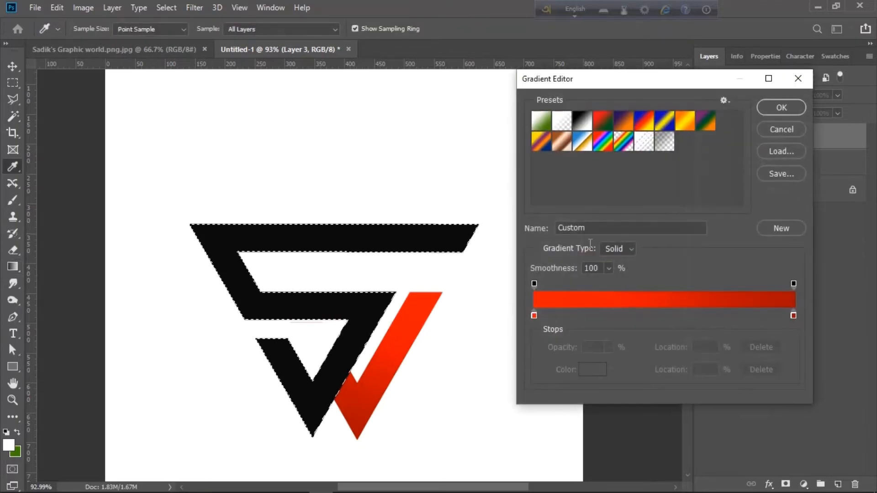
double_click(534, 315)
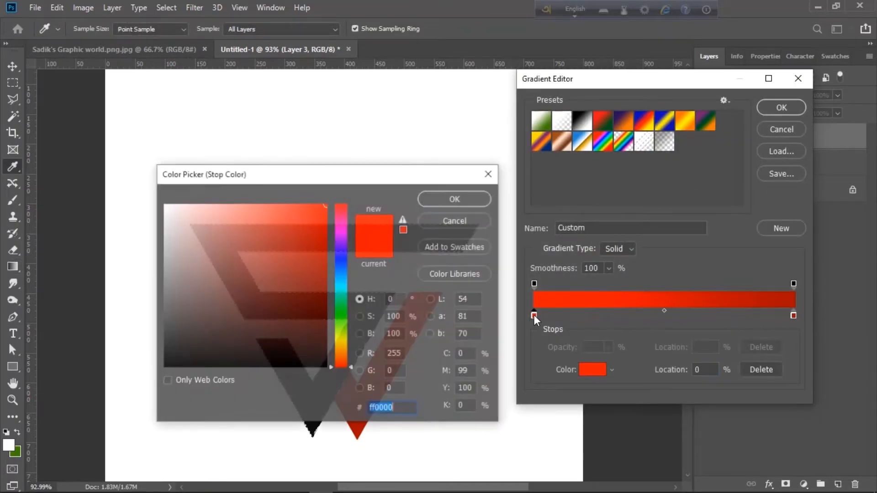
drag(342, 294, 341, 318)
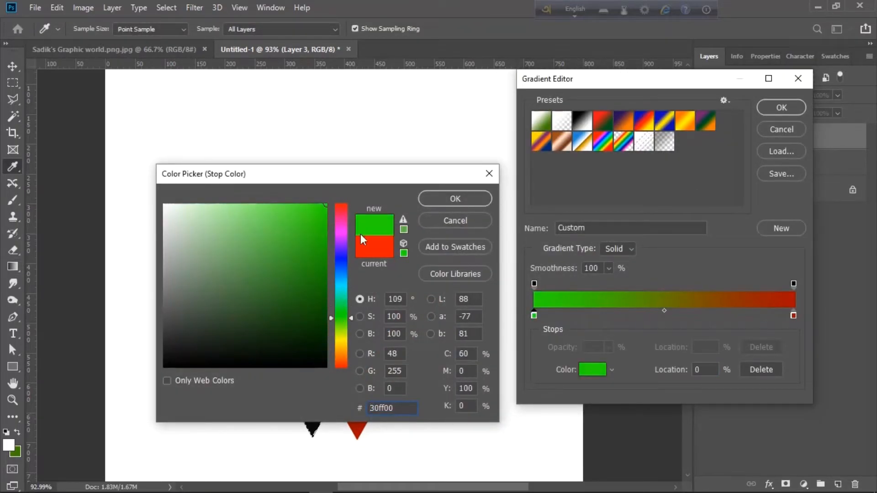
click(325, 231)
click(456, 198)
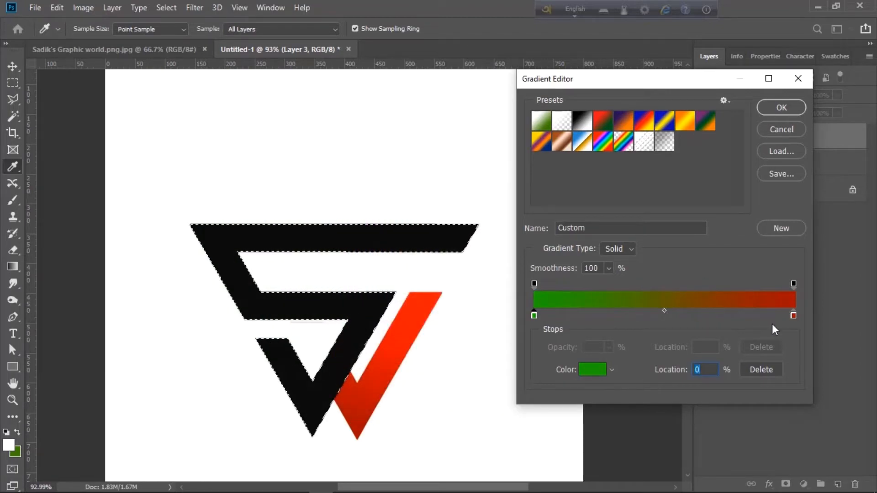
Step: Set the gradient's end color stop to a very dark green and accept the gradient
double_click(793, 315)
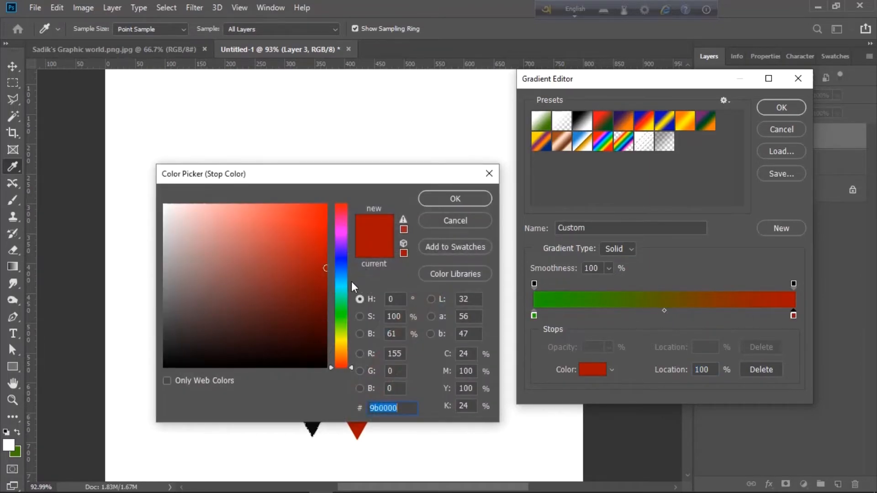
drag(341, 307, 335, 292)
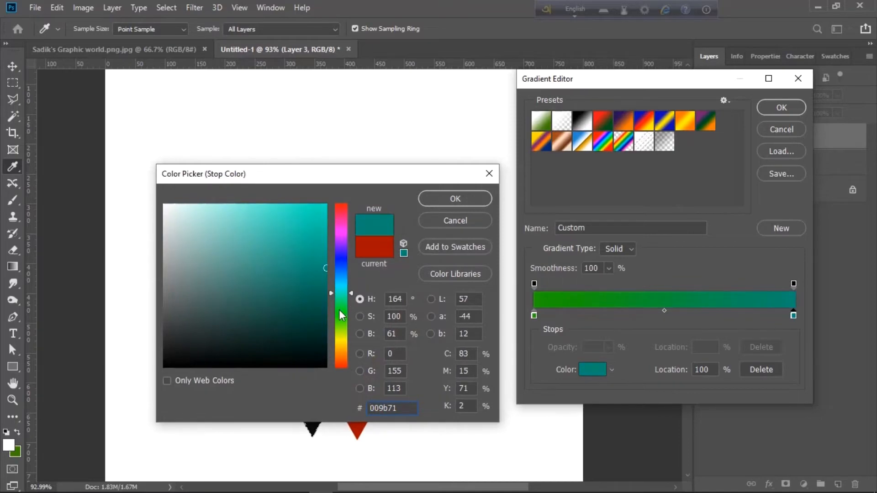
click(341, 310)
click(318, 298)
click(456, 198)
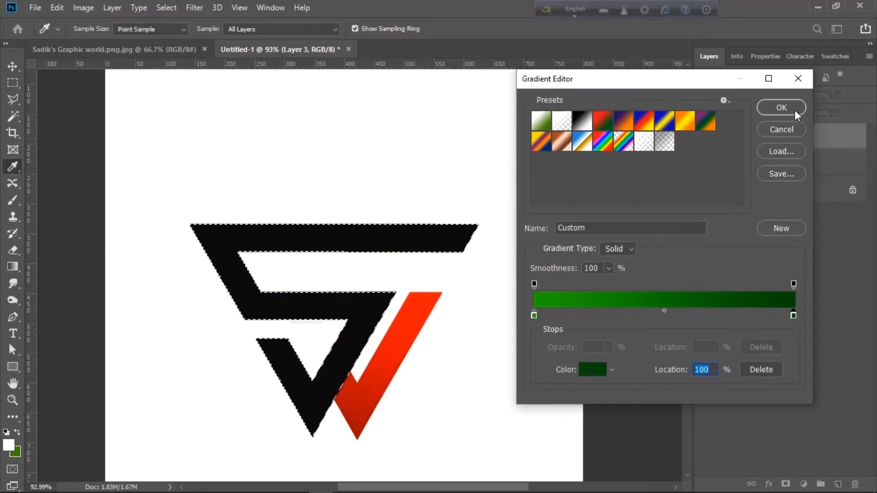
click(781, 108)
Step: Fill the selected S shape with the linear gradient, green on the right to dark green on the left, and deselect
drag(469, 266, 209, 266)
key(ctrl+d)
scroll(309, 245, down, 3)
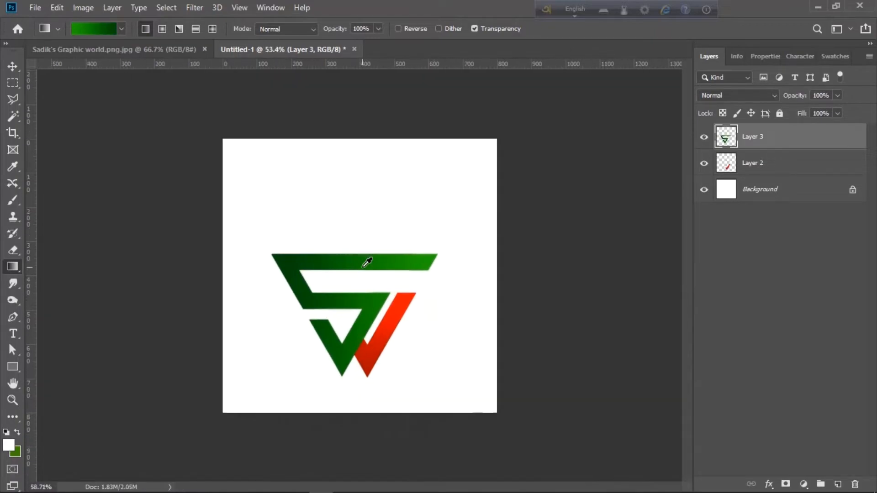
scroll(364, 256, up, 2)
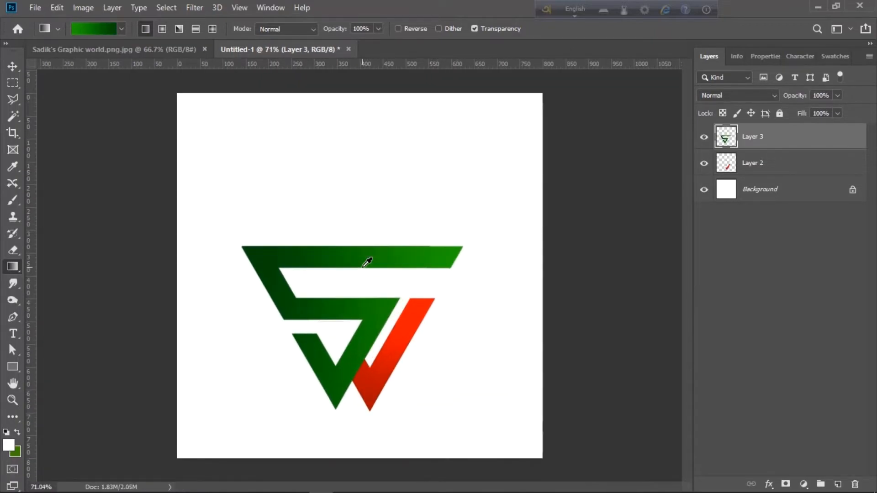
Step: Draw a 462 px circle with the Ellipse tool over the canvas's upper left area and fill it with red
click(12, 367)
click(54, 391)
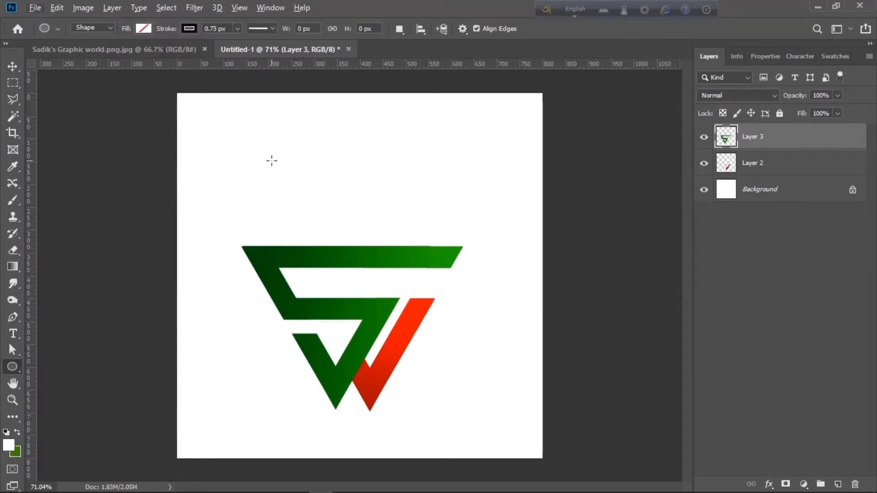
drag(271, 160, 412, 266)
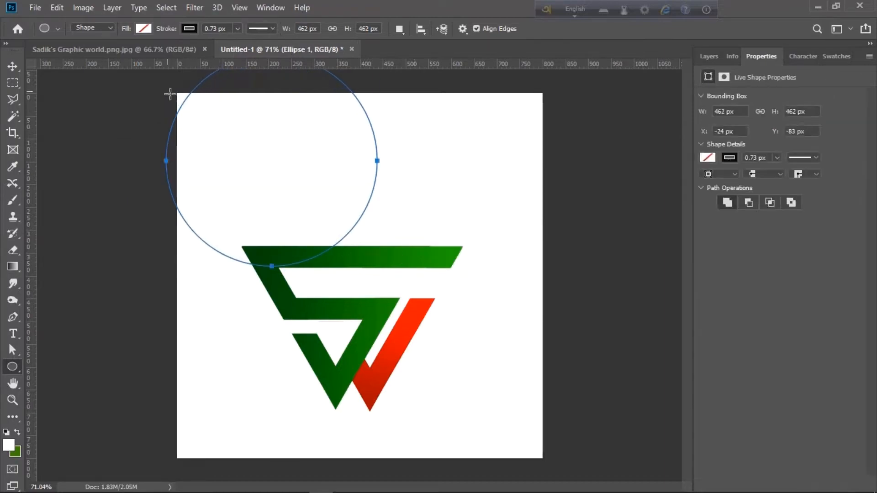
click(145, 28)
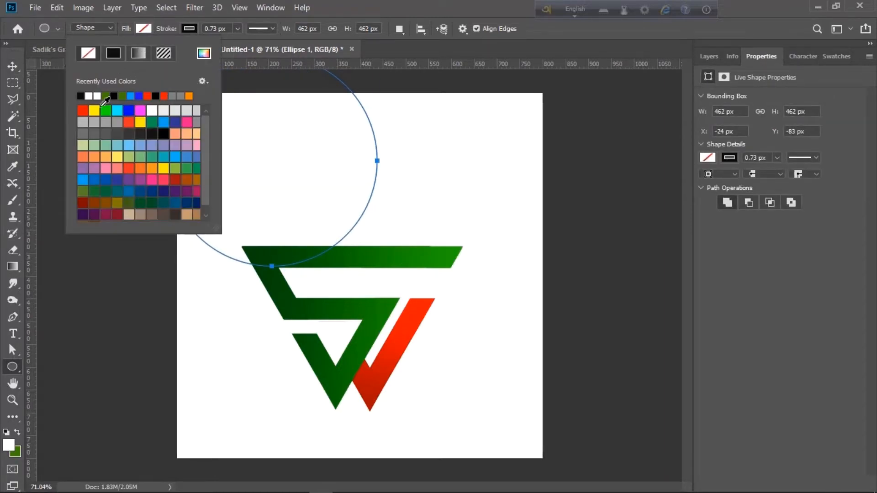
click(83, 109)
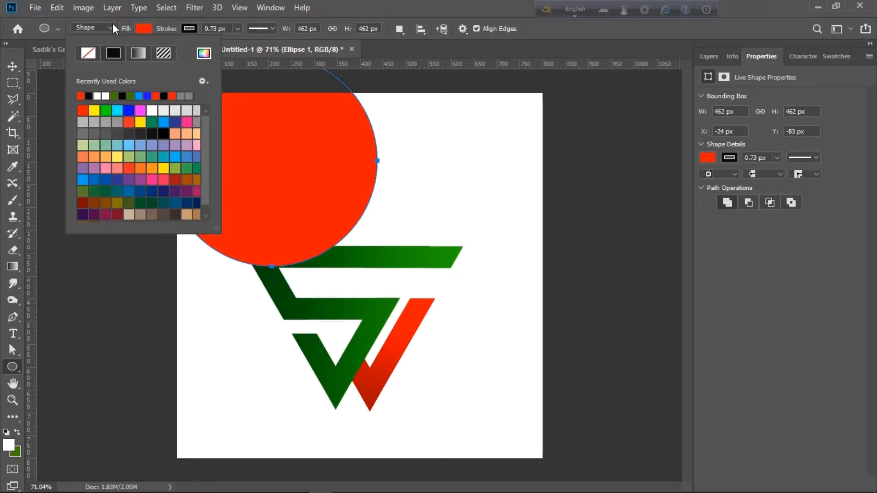
click(130, 33)
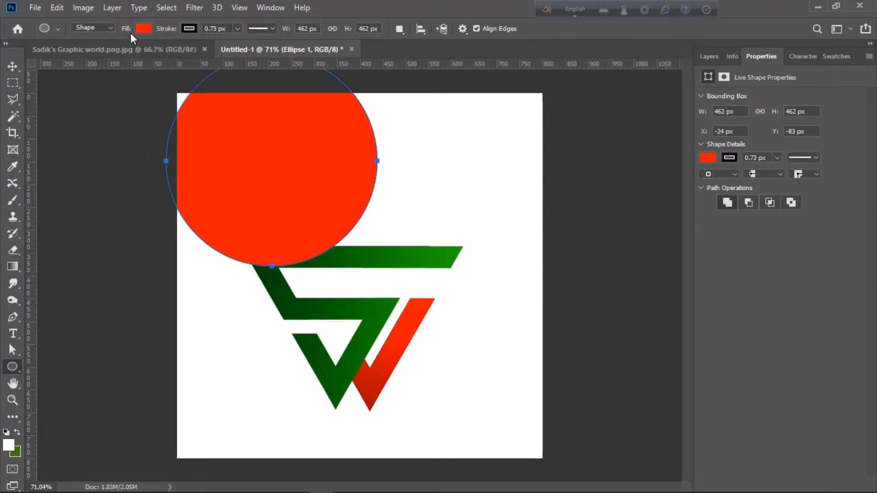
Step: Move the red circle over the upper part of the logo, roughly centered on it, and show the layer list
click(13, 67)
drag(238, 206, 318, 269)
click(709, 57)
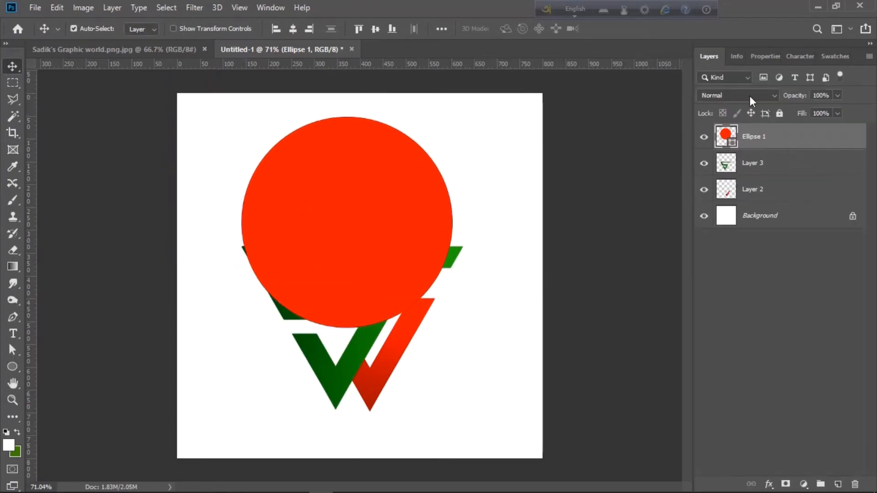
Step: Place the red circle's layer beneath both logo layers and shift the circle slightly to center it on the S shape
drag(762, 140, 745, 199)
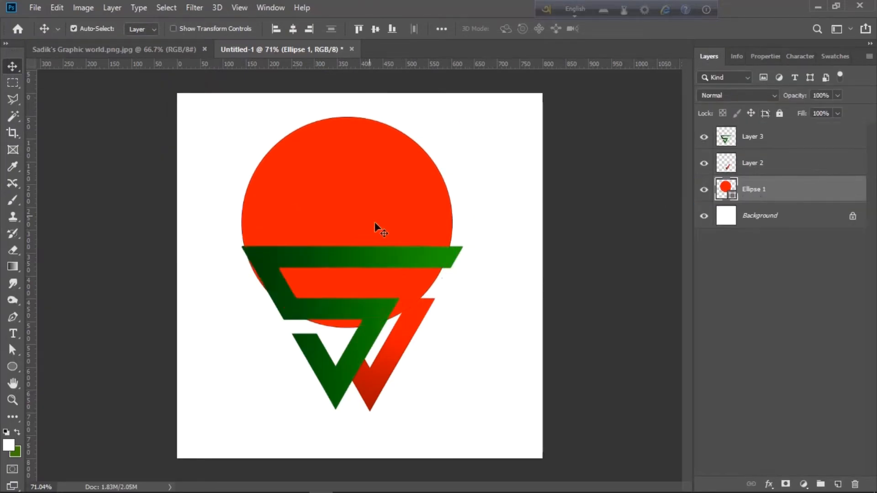
drag(374, 222, 370, 221)
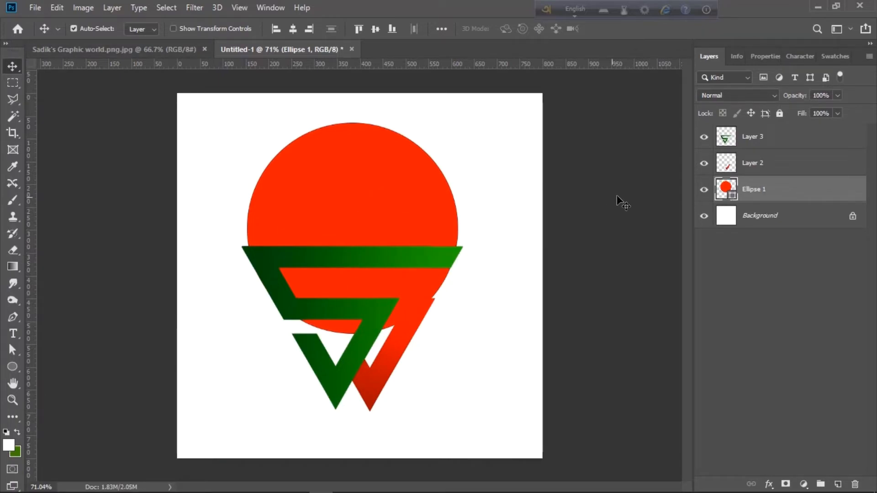
Step: Duplicate the red circle and scale the copy to 87.23% about its center
key(ctrl+j)
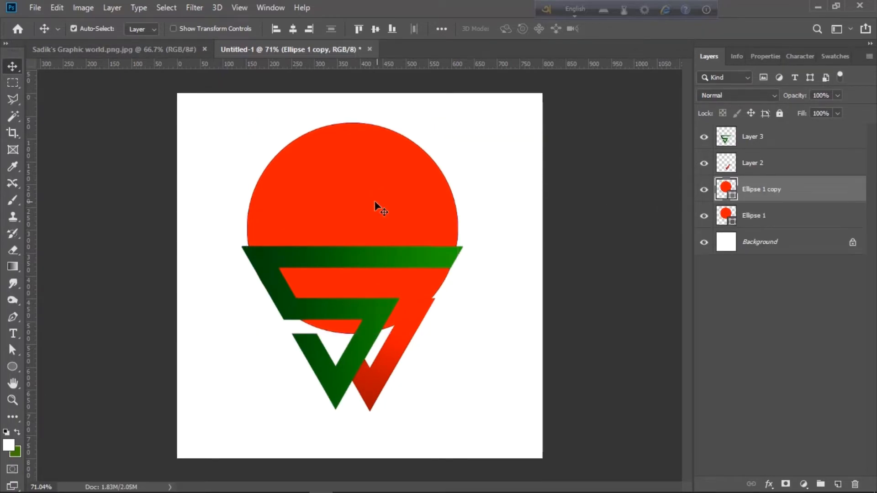
key(ctrl+t)
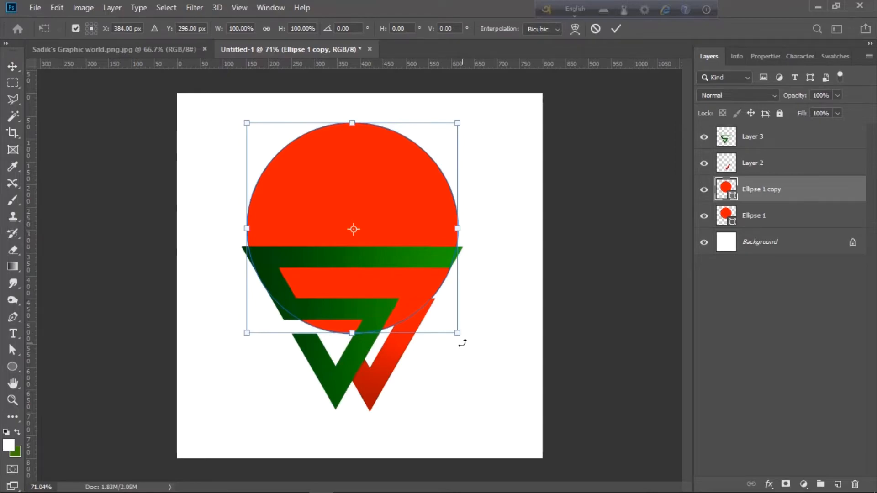
drag(457, 334, 441, 327)
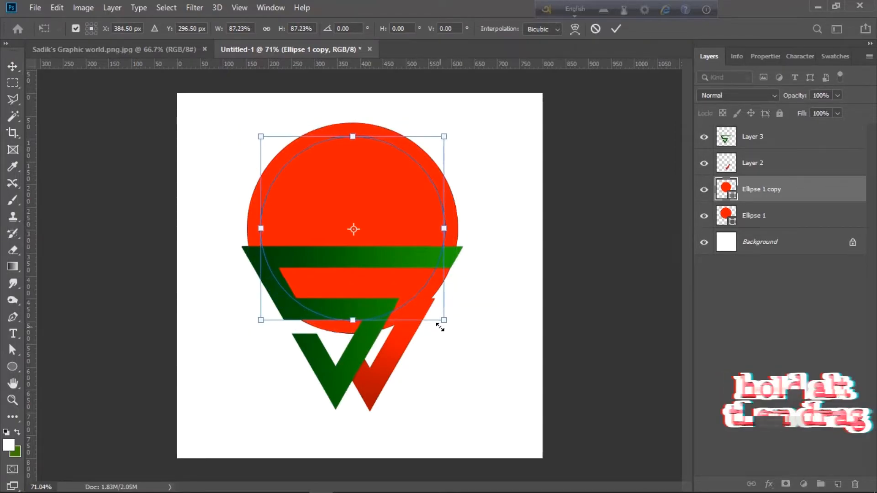
key(Return)
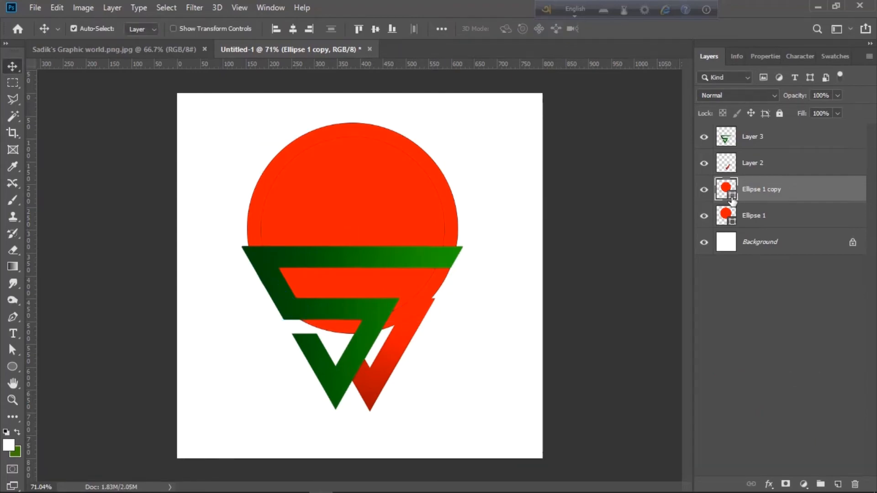
Step: Change the smaller circle's fill color to a bright cyan blue
double_click(732, 200)
click(340, 288)
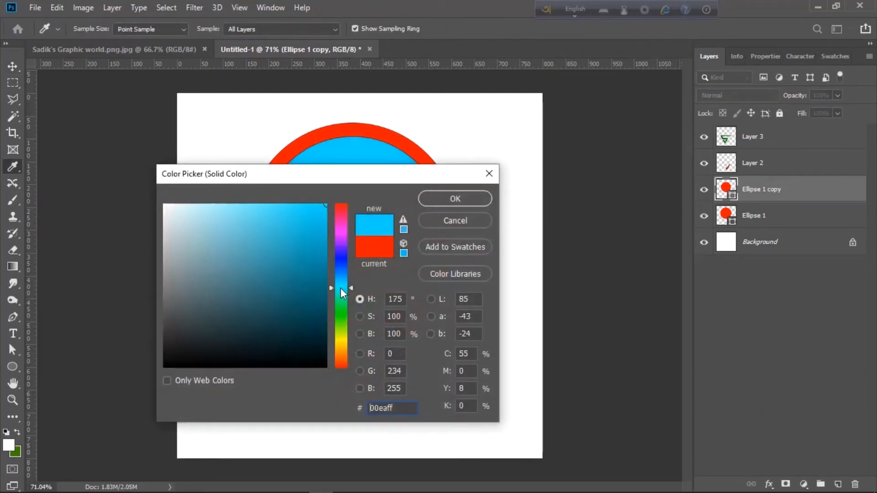
click(447, 199)
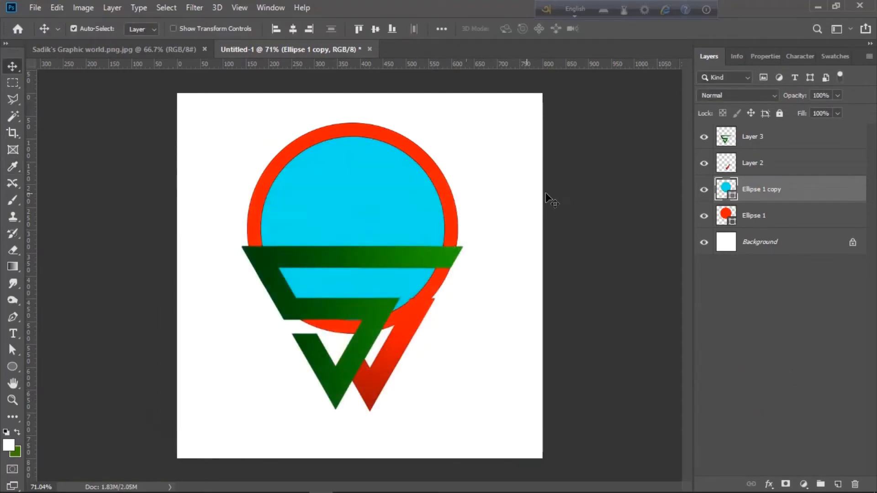
Step: Select both circle layers and move them up together about 20 px
ctrl+click(794, 216)
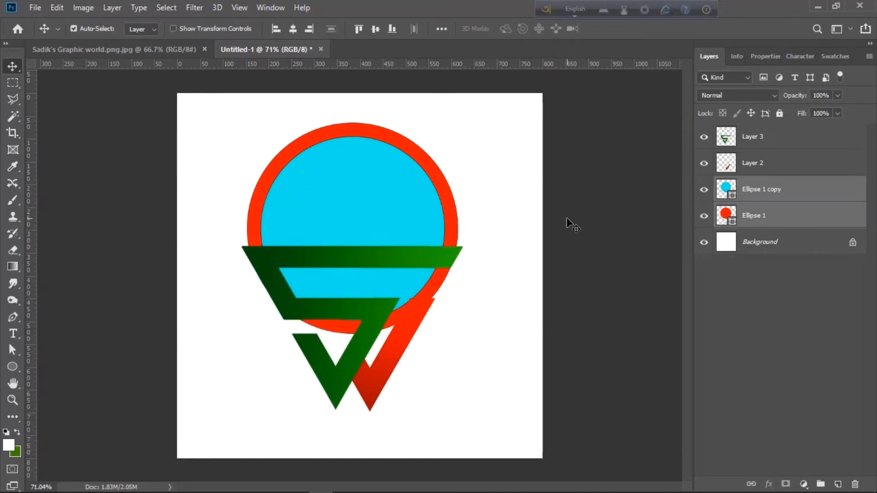
key(shift+Up)
key(shift+Up)
key(shift+Up)
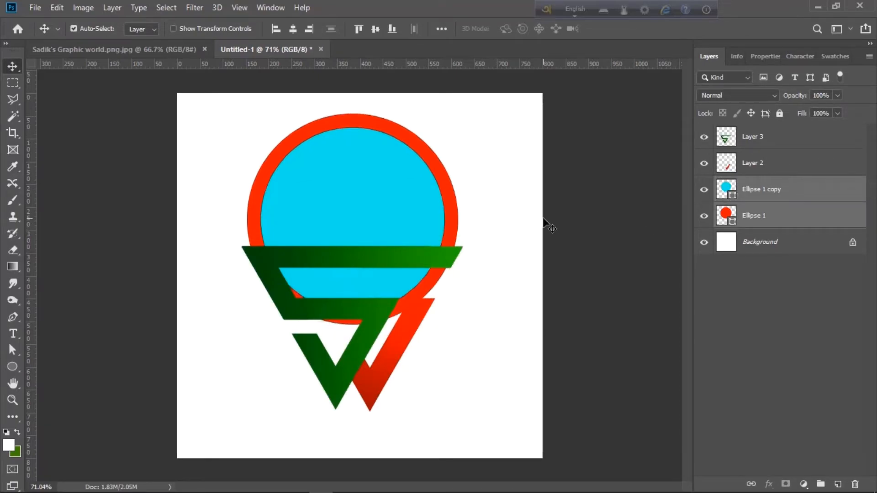
Step: Rasterize the two circle layers and merge them into one layer
right_click(788, 216)
click(753, 196)
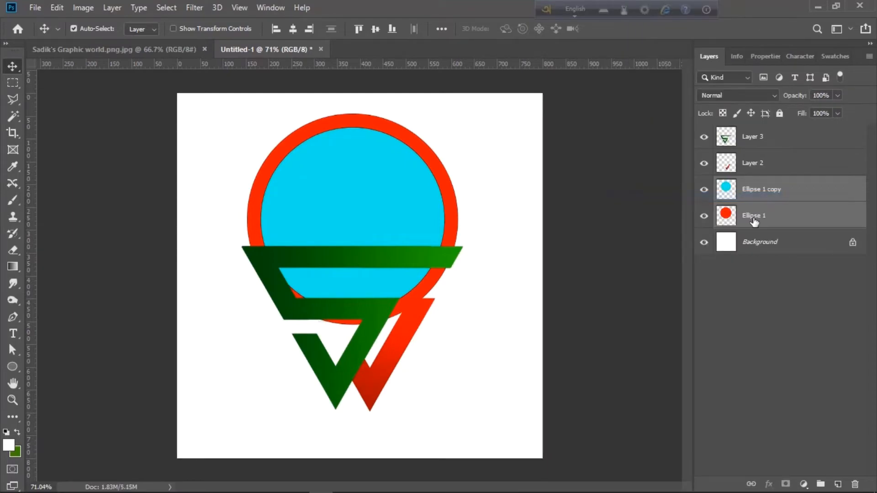
right_click(755, 222)
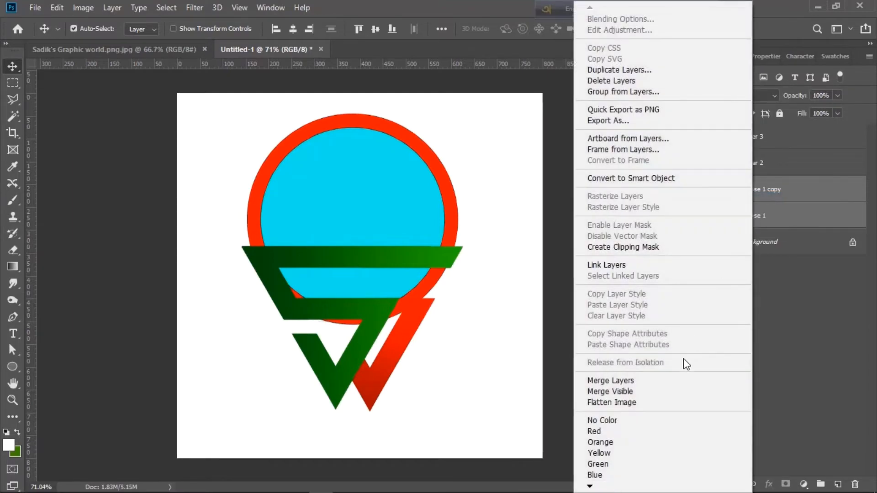
click(667, 382)
Step: Delete the part of the merged circles below the upper edge of the S shape's top bar and deselect
click(13, 82)
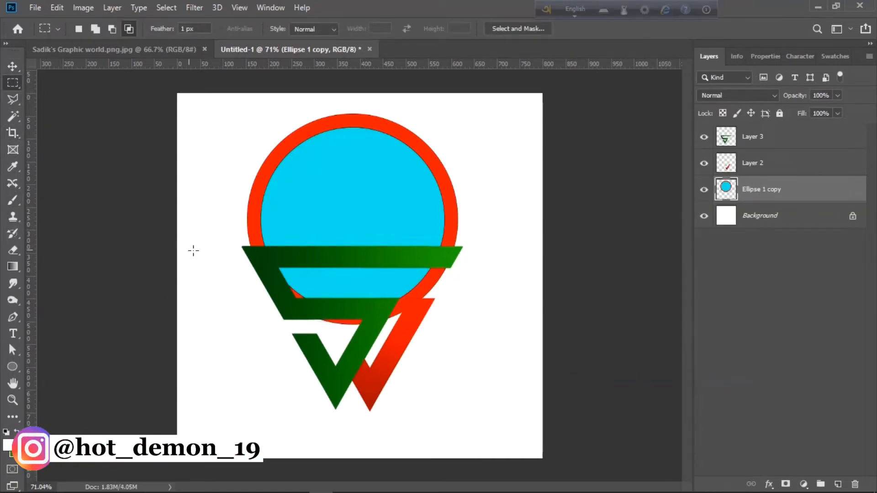
mouse_move(240, 254)
mouse_down()
mouse_move(459, 273)
mouse_move(472, 391)
mouse_up()
key(Delete)
key(ctrl+d)
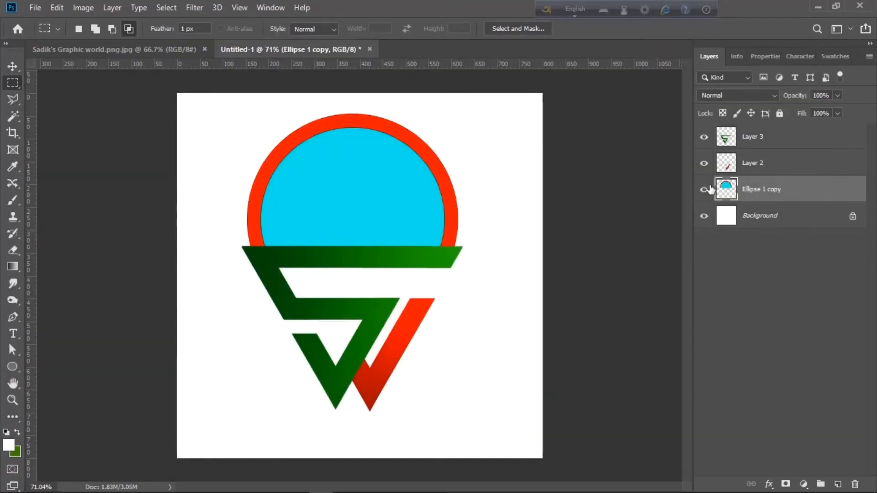
Step: Select the circle layer together with both logo layers and move them down about 60 px
shift+click(767, 142)
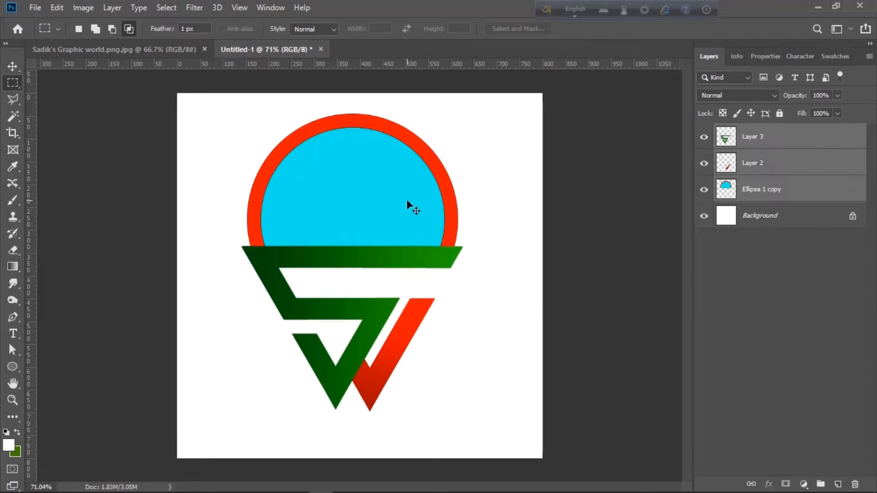
key(ctrl+t)
key(shift+Down)
key(shift+Down)
key(shift+Down)
key(shift+Down)
key(shift+Down)
key(shift+Down)
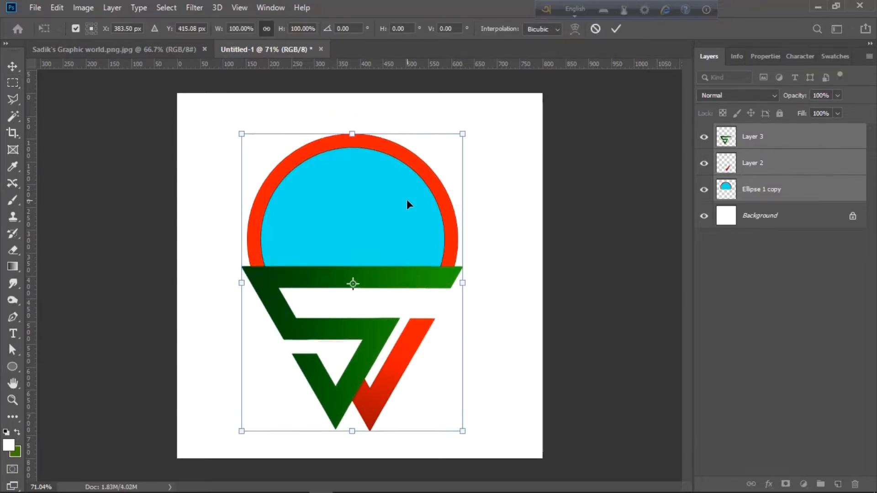
key(shift+Down)
key(shift+Down)
key(Return)
key(m)
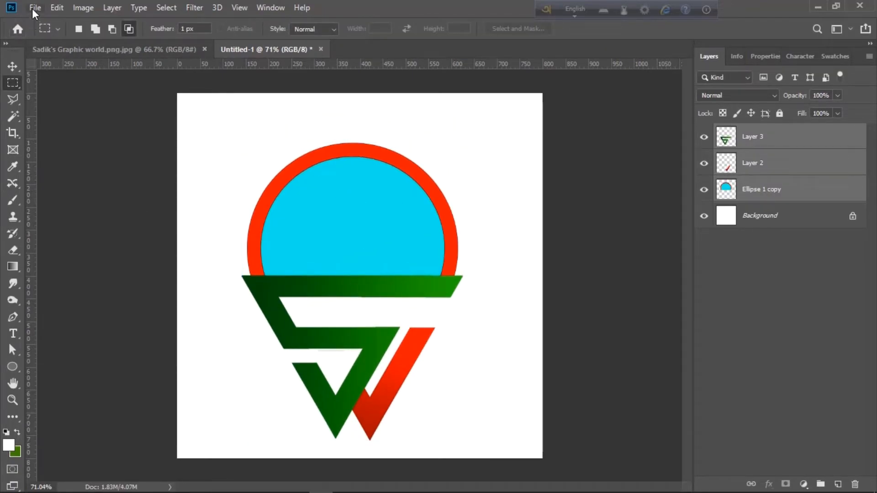
Step: Place the portrait photo B612_20200705_195059_263 in the document as an embedded image
click(35, 7)
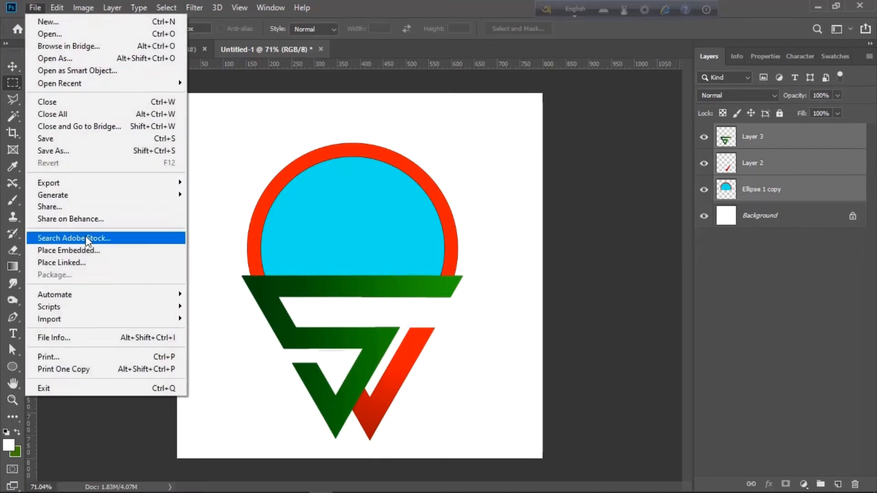
click(86, 251)
double_click(209, 117)
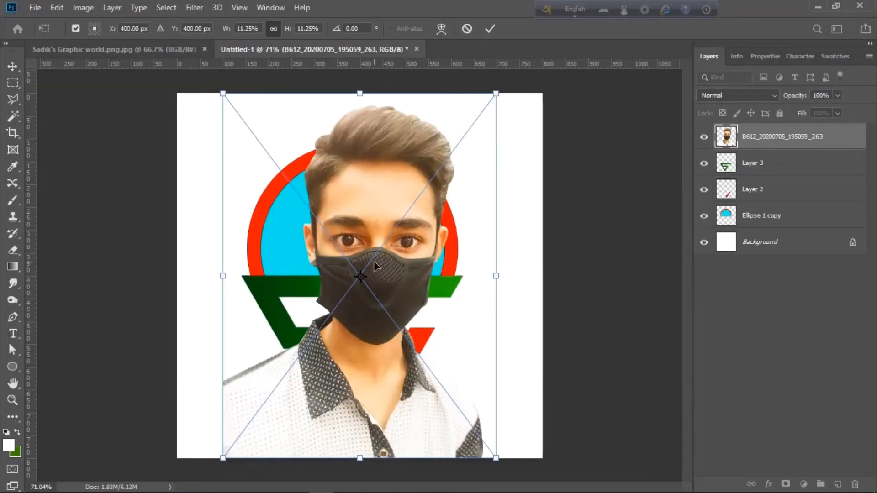
Step: Scale the portrait down proportionally, position it over the circle with its lower edge on the S shape's top bar, and accept the placement
drag(222, 459, 289, 384)
drag(341, 343, 341, 255)
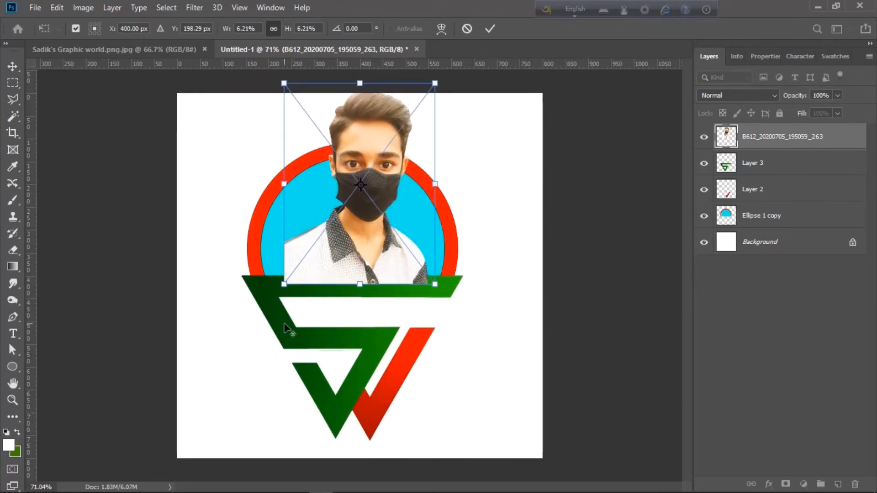
drag(284, 285, 293, 284)
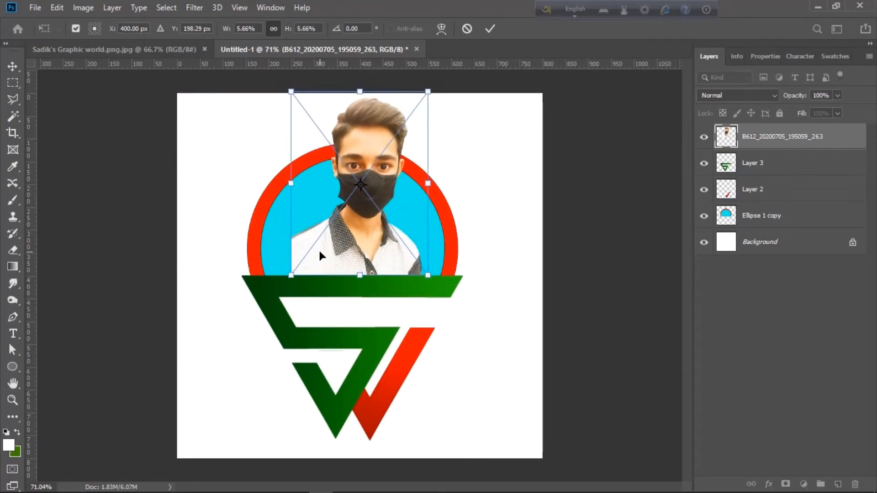
mouse_move(319, 251)
mouse_down()
mouse_move(278, 295)
mouse_move(317, 259)
mouse_up()
key(Return)
key(m)
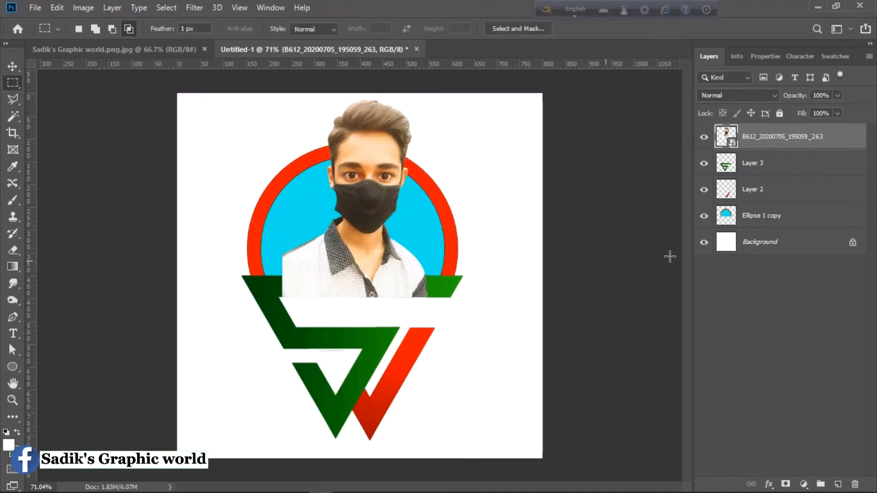
Step: Scale the two logo layers and the circle layer together to 88.29% about their center
click(764, 164)
shift+click(761, 221)
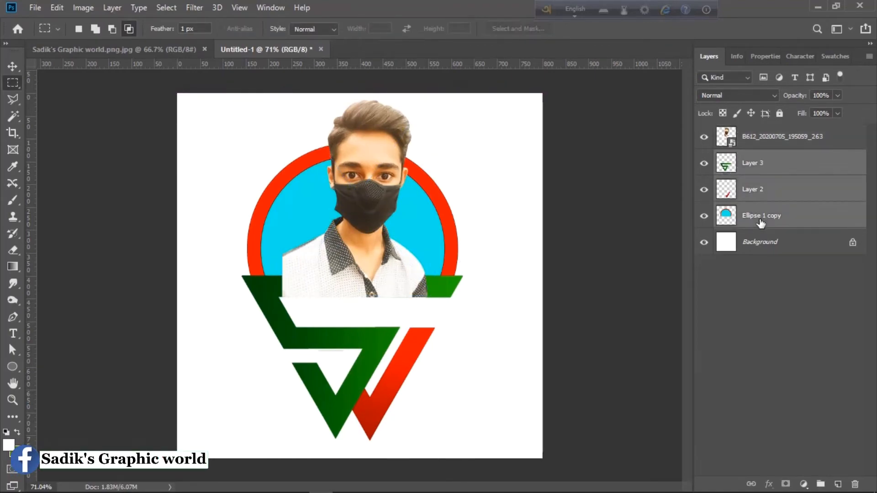
key(ctrl+t)
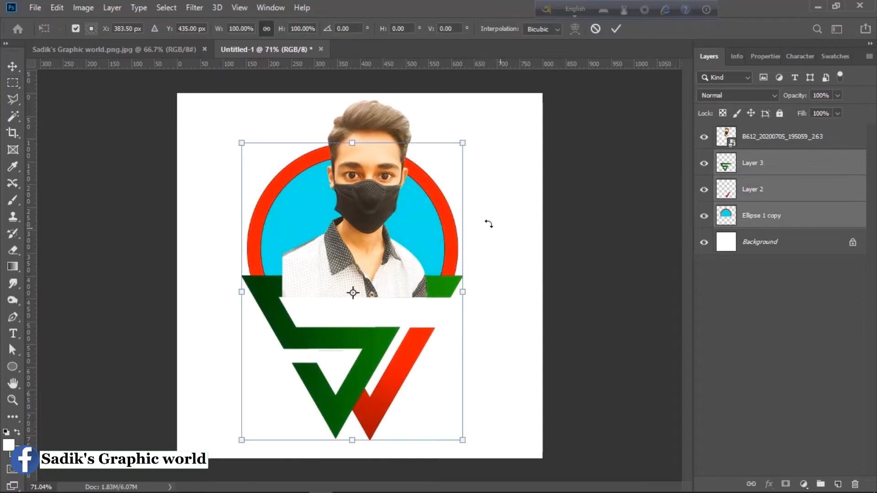
drag(461, 142, 450, 161)
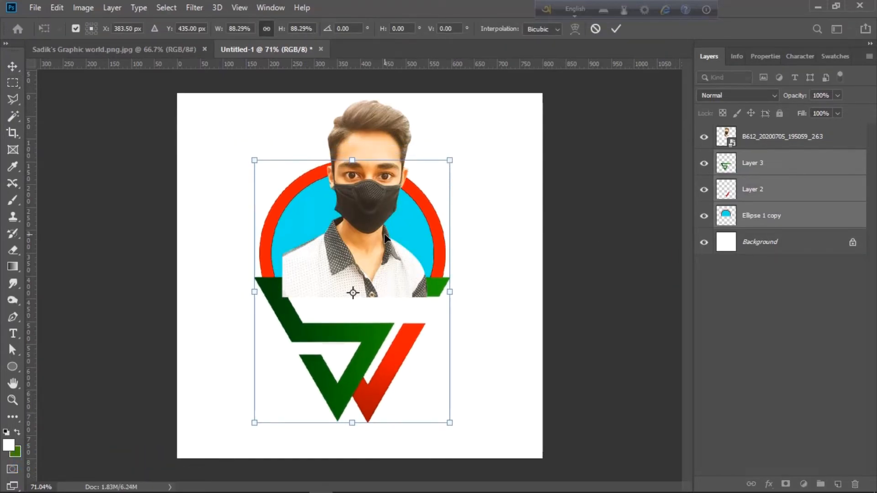
key(Return)
key(m)
click(384, 257)
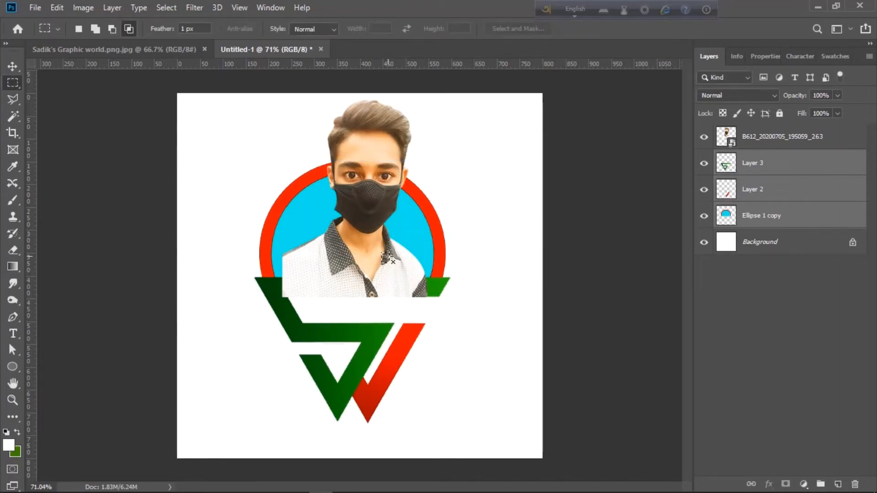
Step: Move the portrait up and left so it is centered in the circle with its lower edge within the green top bar
click(785, 140)
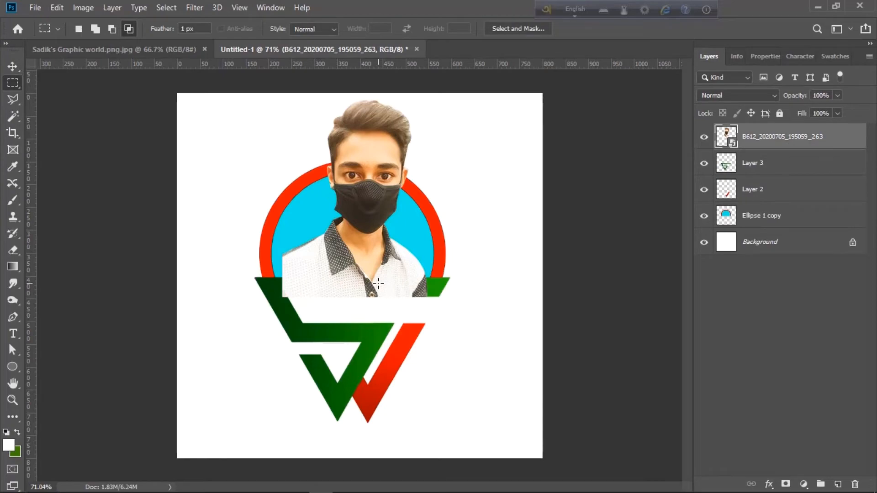
key(v)
drag(363, 261, 353, 254)
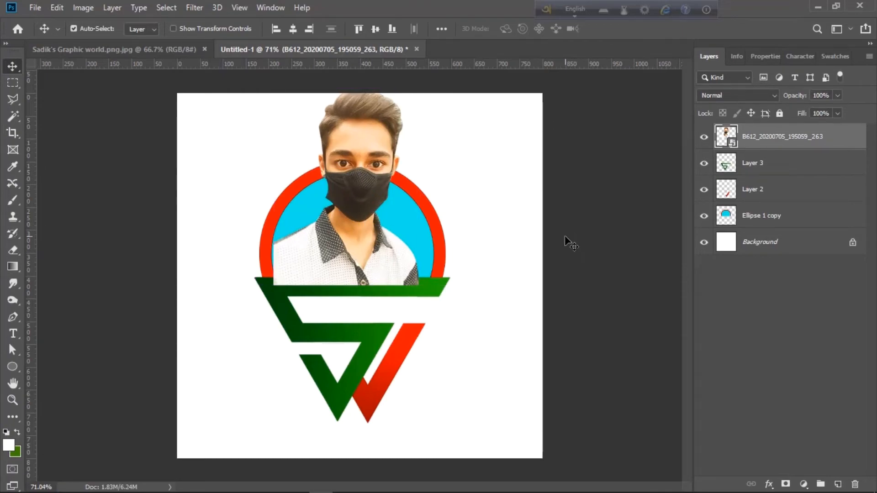
drag(350, 281, 350, 279)
key(Left)
key(Left)
key(Left)
key(Left)
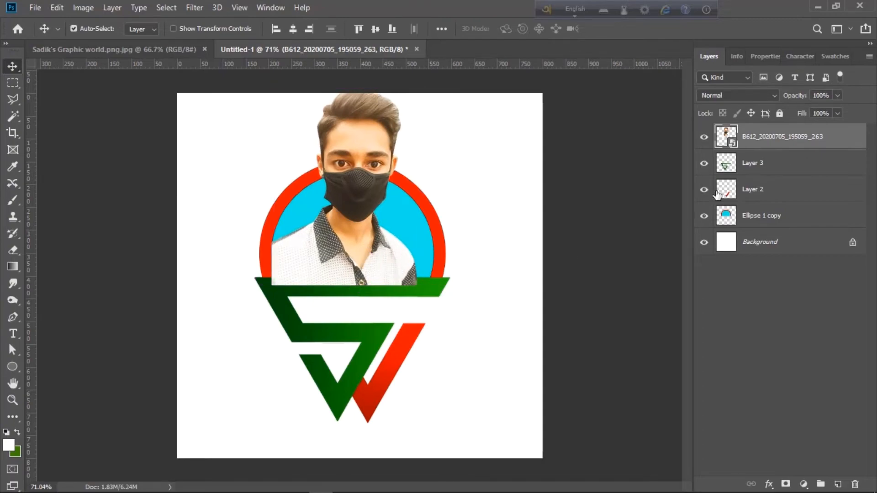
Step: Move the portrait layer beneath Layer 2 so the green bar covers the portrait's lower edge
drag(782, 144, 784, 181)
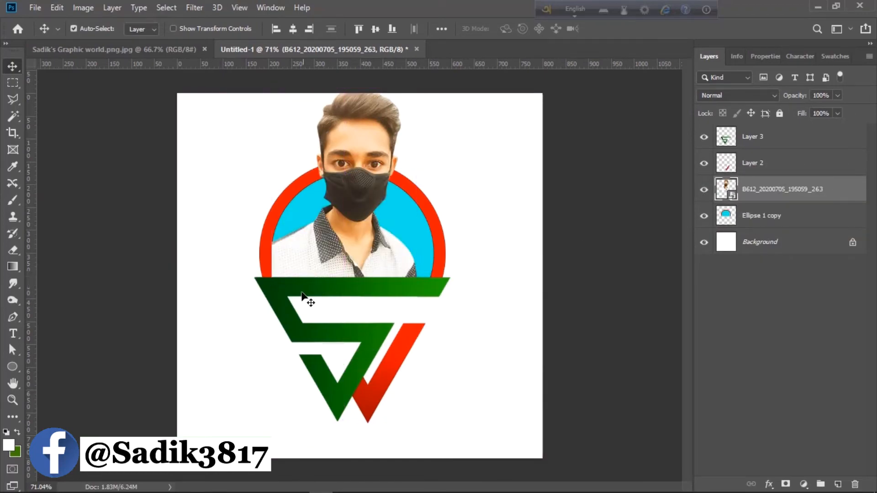
scroll(371, 346, up, 3)
scroll(371, 345, down, 4)
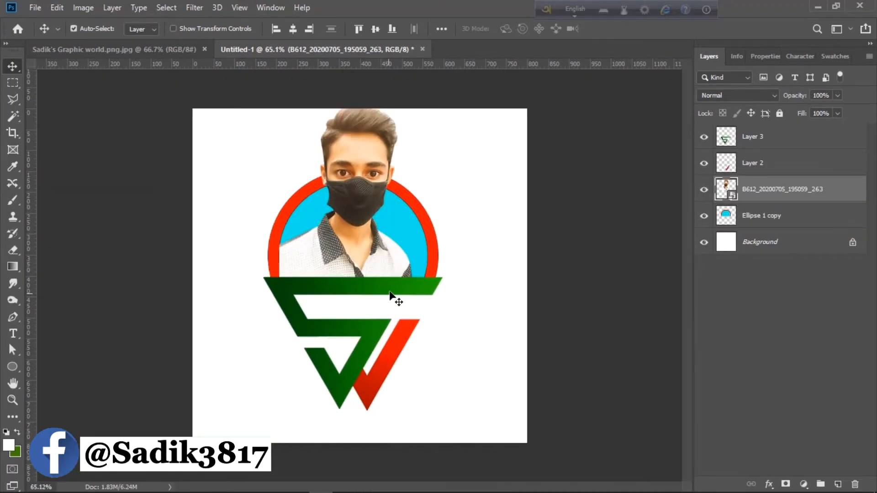
Step: Select the portrait, circle and both logo layers and move them down about 20 px
click(787, 220)
shift+click(789, 144)
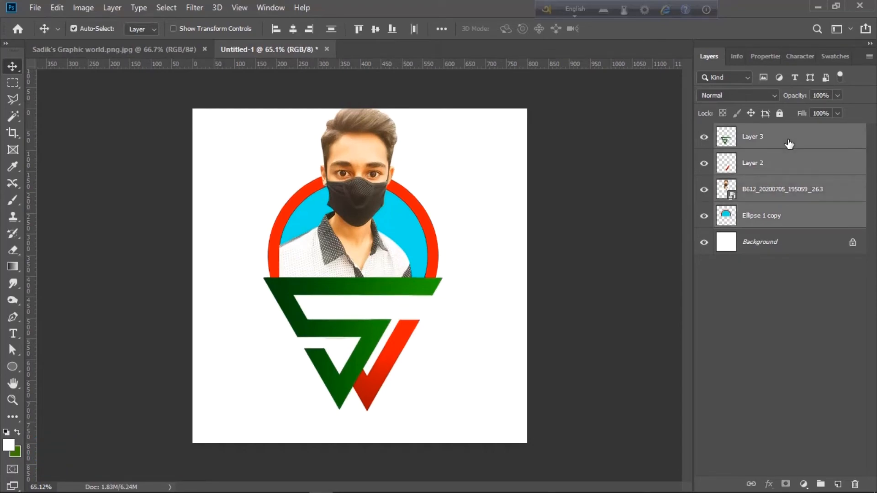
key(Down)
key(Down)
key(Down)
key(Down)
key(Down)
key(Down)
key(Down)
key(Down)
key(Down)
key(Down)
key(Down)
key(Down)
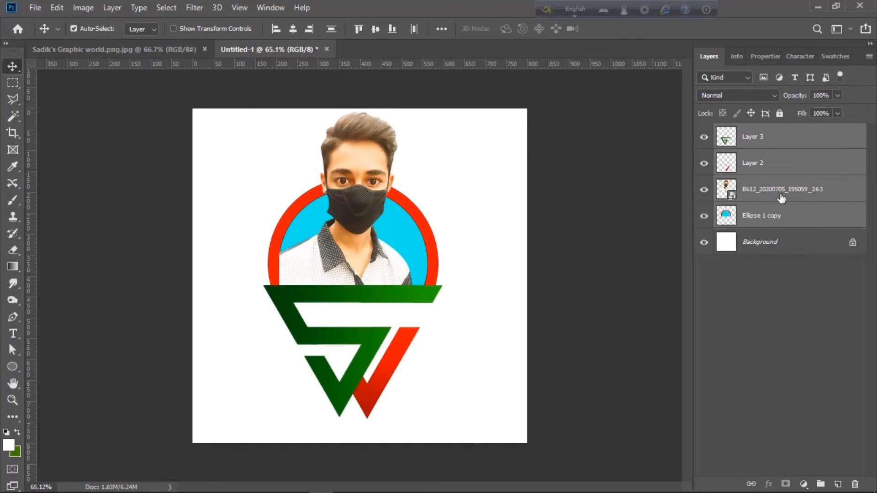
Step: Select the red ring on the Ellipse 1 copy layer with the Magic Wand and rasterize the portrait layer
click(767, 223)
click(13, 116)
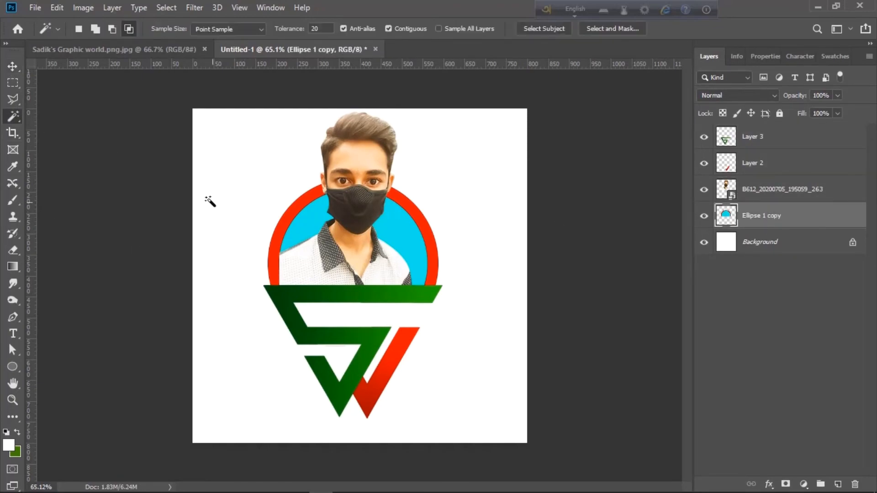
click(274, 249)
right_click(802, 190)
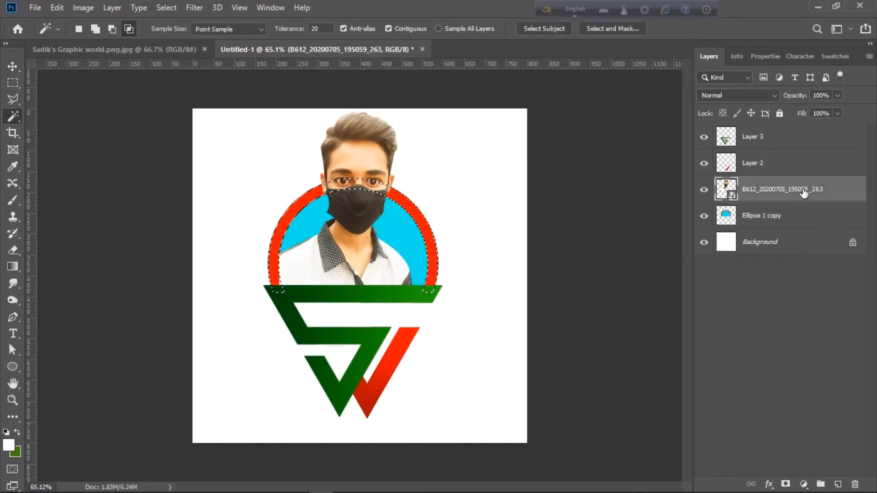
click(701, 236)
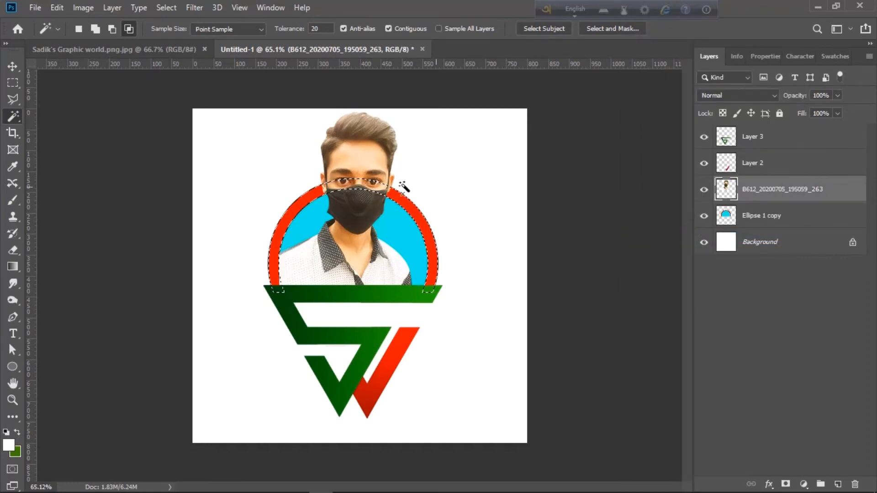
Step: Limit the ring selection to its lower-left part to trim the portrait's shoulder there, and deselect
click(14, 83)
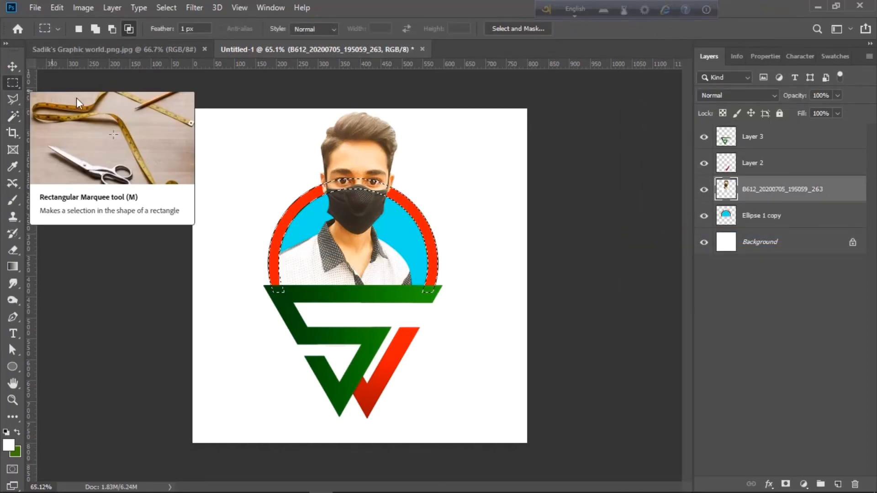
drag(251, 243, 333, 351)
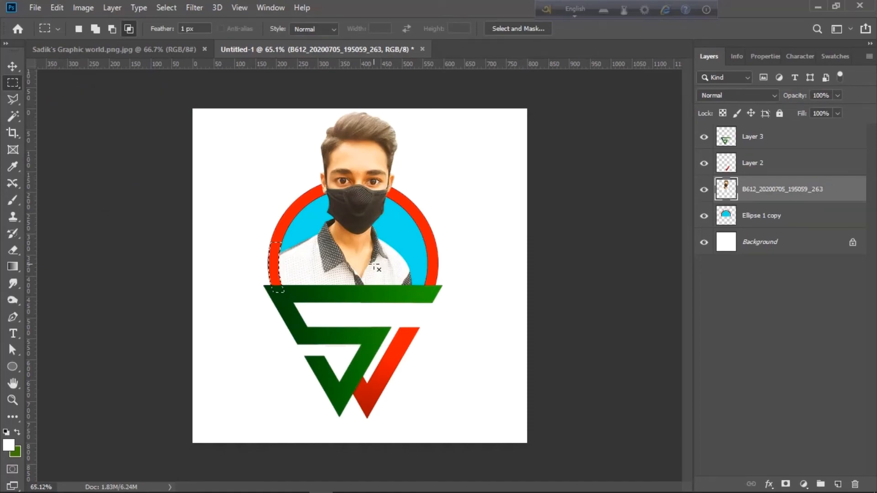
key(ctrl+d)
Step: Open the portrait layer in the Camera Raw filter and inspect the face up close
right_click(807, 194)
click(812, 193)
click(194, 7)
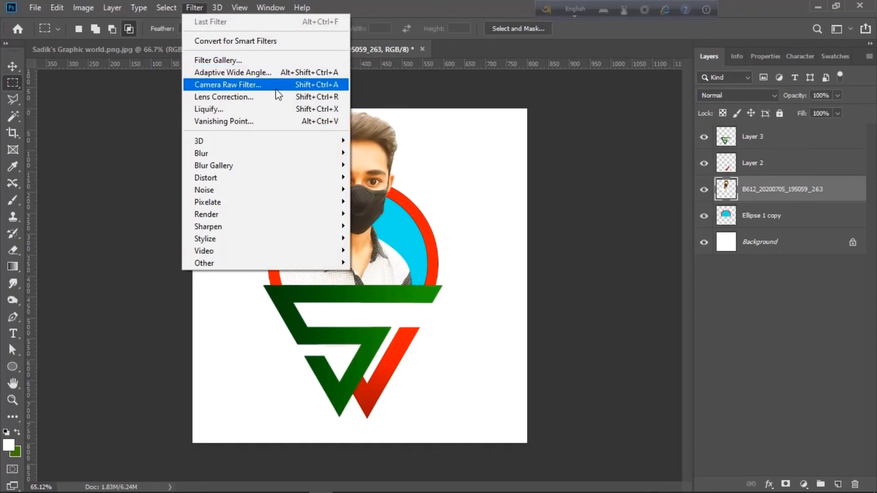
click(276, 90)
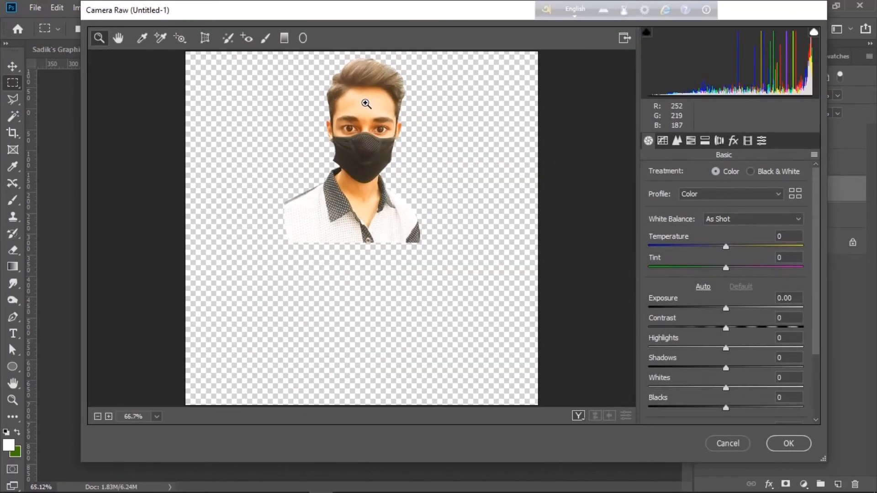
click(366, 104)
click(365, 109)
scroll(370, 147, down, 5)
scroll(375, 159, up, 3)
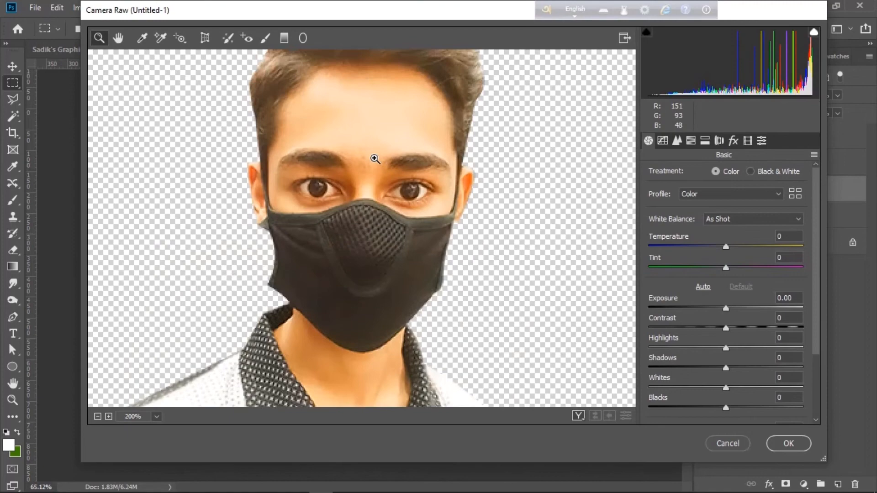
scroll(375, 158, up, 1)
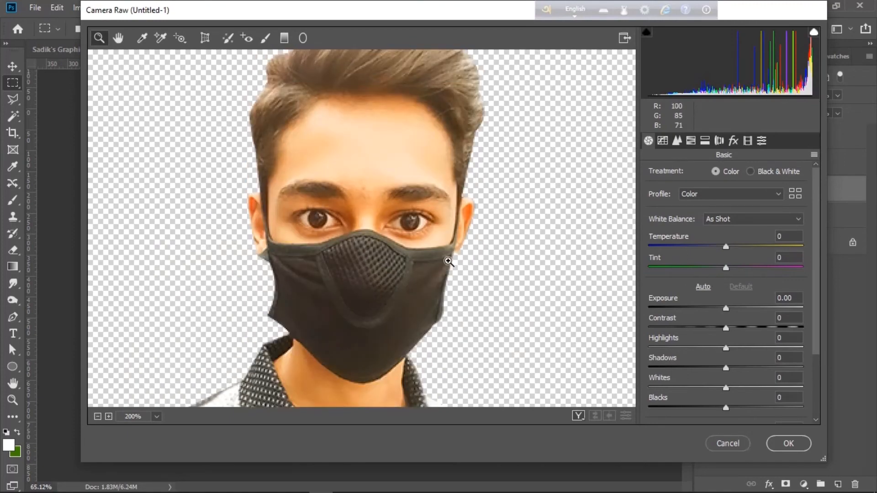
alt+click(409, 276)
scroll(725, 387, down, 3)
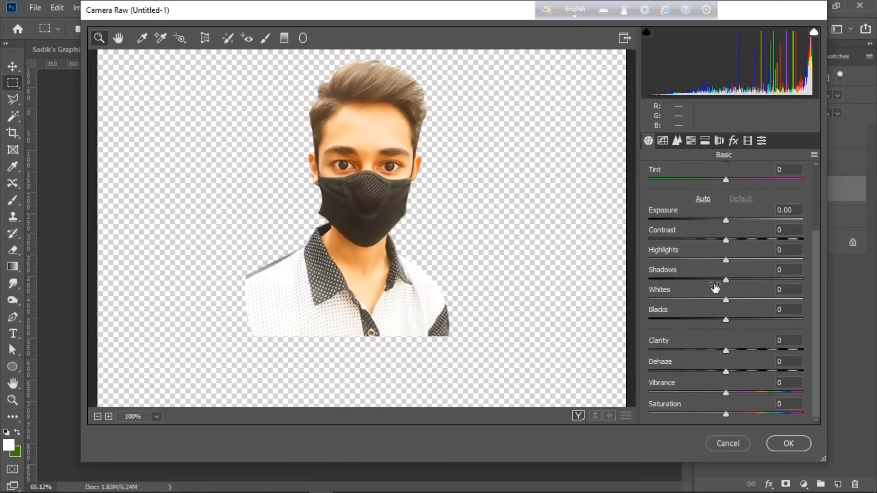
Step: Set the portrait's exposure to +0.30, shadows to -71, contrast to +28 and clarity to +6
drag(726, 220, 730, 220)
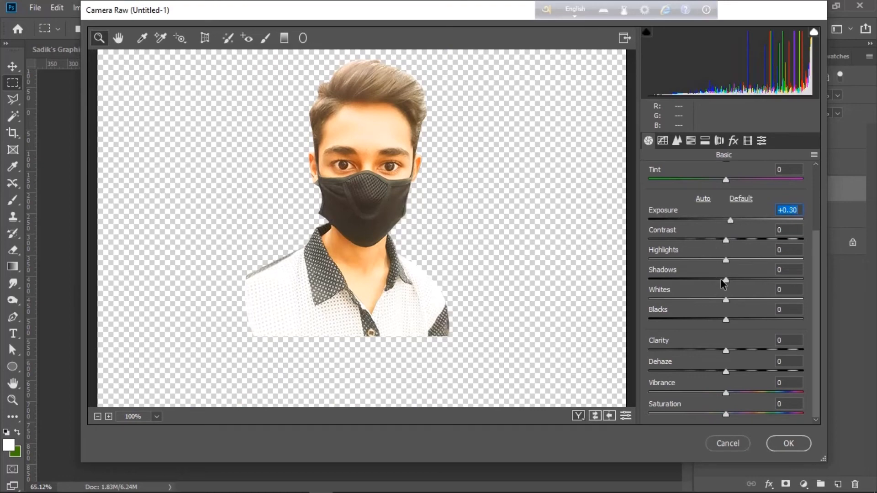
drag(726, 280, 670, 282)
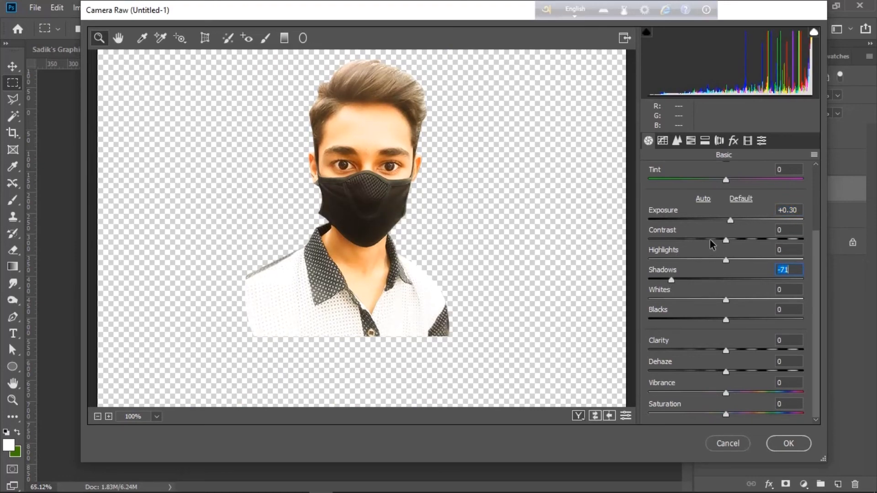
drag(726, 240, 747, 240)
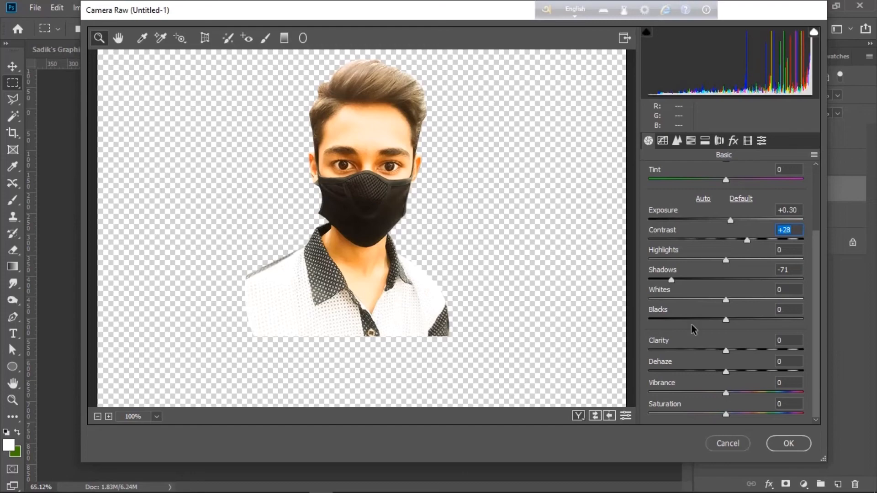
mouse_move(726, 351)
mouse_down()
mouse_move(744, 352)
mouse_move(731, 351)
mouse_up()
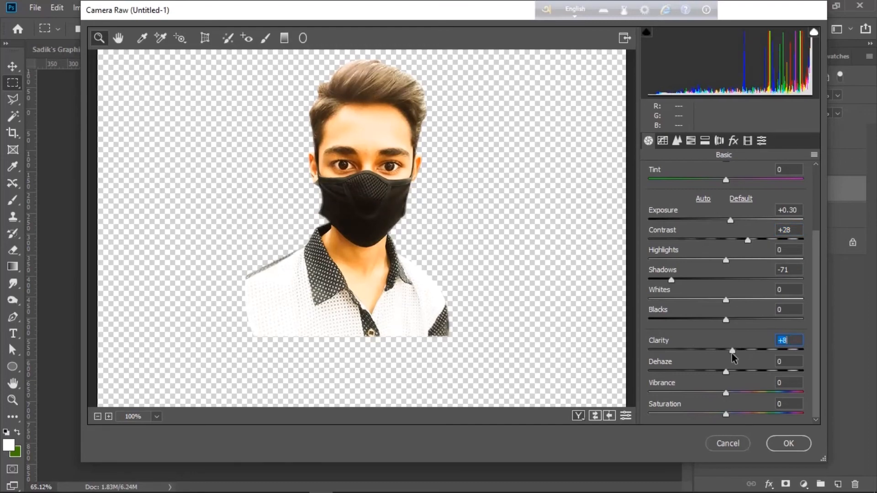
Step: Set the portrait's luminance noise reduction to 100 and its luminance detail to 100
click(677, 142)
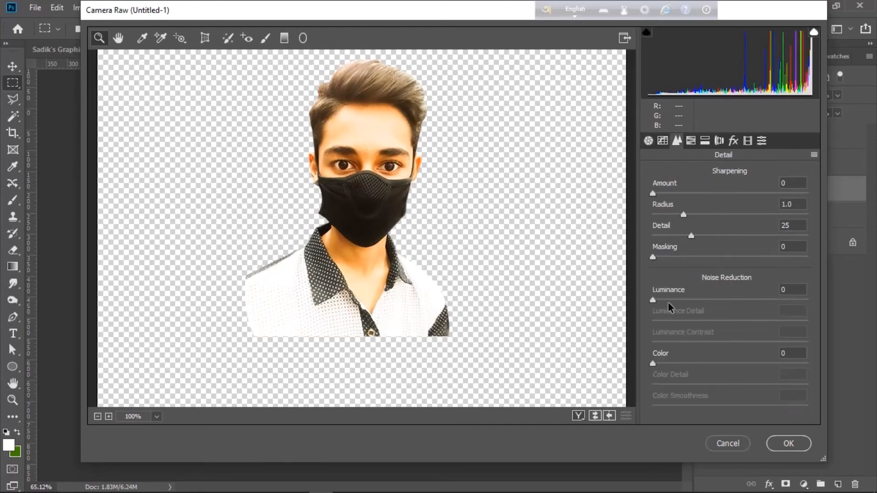
drag(799, 301, 807, 299)
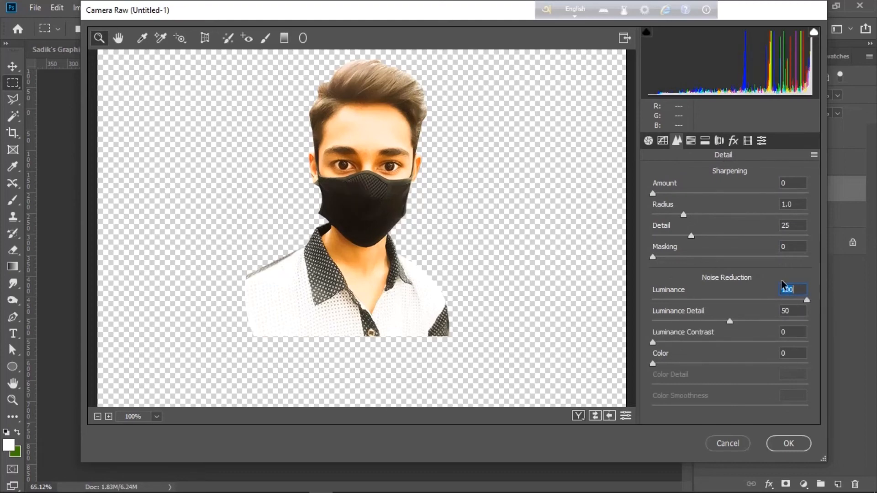
drag(729, 321, 746, 322)
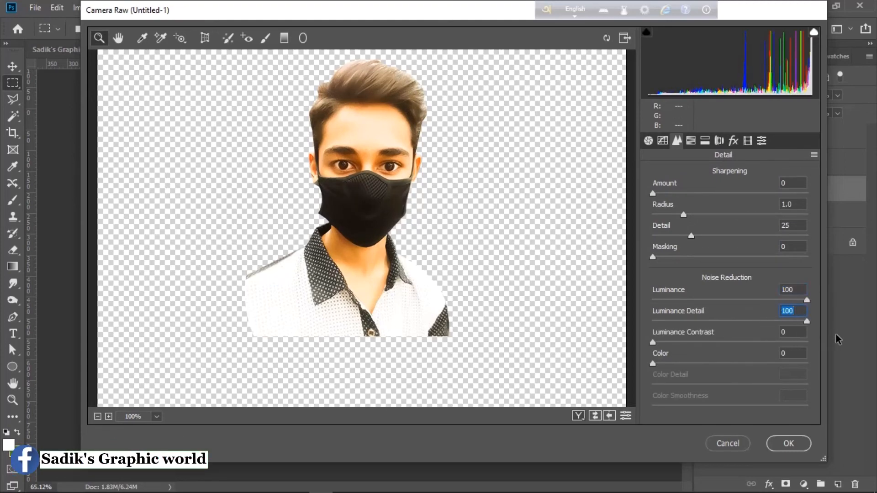
Step: Try shifting the hue of the portrait's oranges to +8 and reset it to 0
click(691, 141)
drag(730, 243, 736, 243)
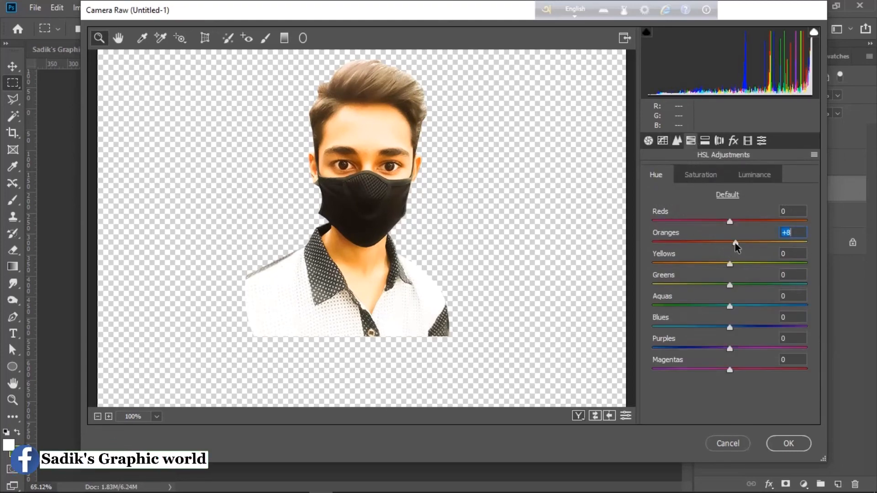
text(0)
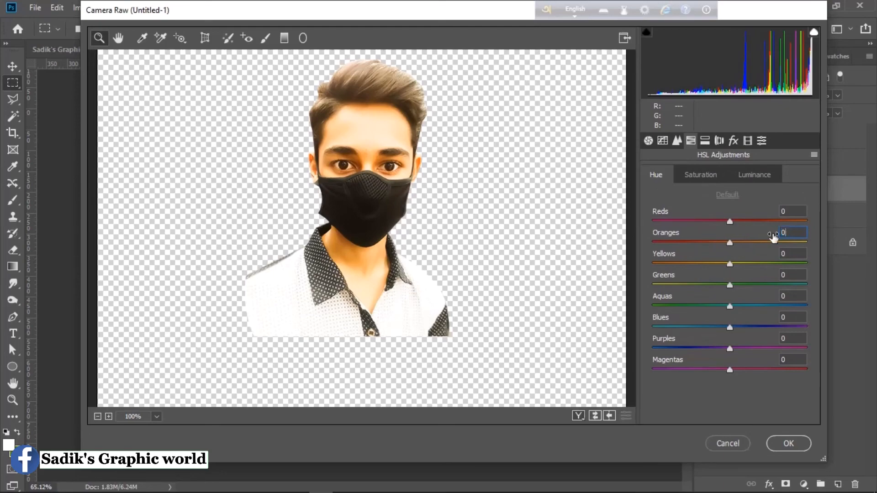
Step: Adjust the saturation of the portrait's oranges slightly and set their luminance to +6
click(696, 179)
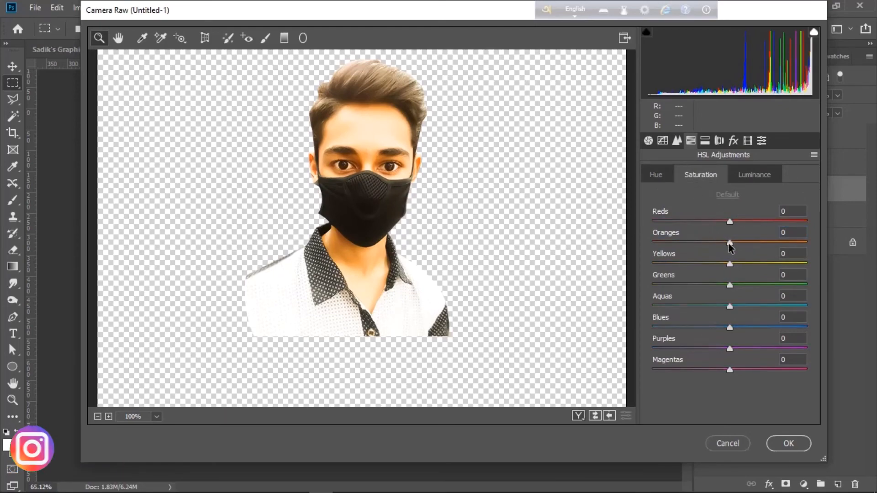
mouse_move(730, 243)
mouse_down()
mouse_move(707, 241)
mouse_move(742, 244)
mouse_move(733, 243)
mouse_up()
click(749, 176)
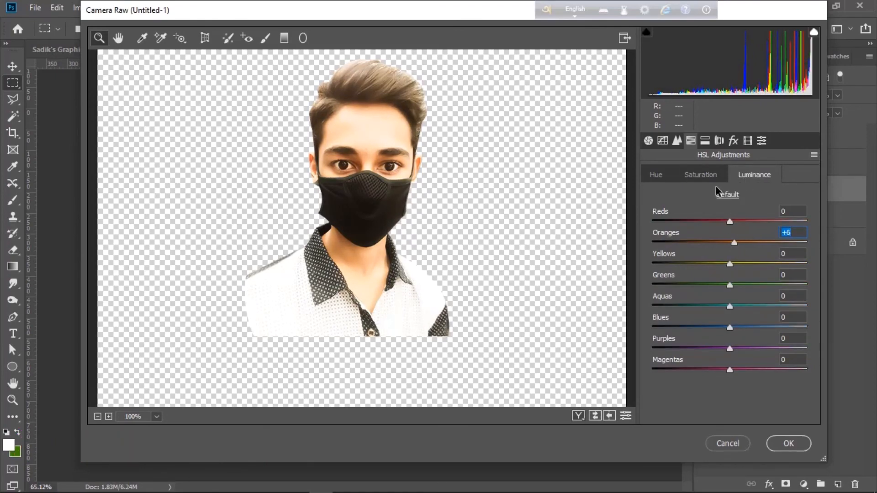
Step: Review the detail and color settings, lower the portrait's blacks, and apply the Camera Raw adjustments
click(657, 180)
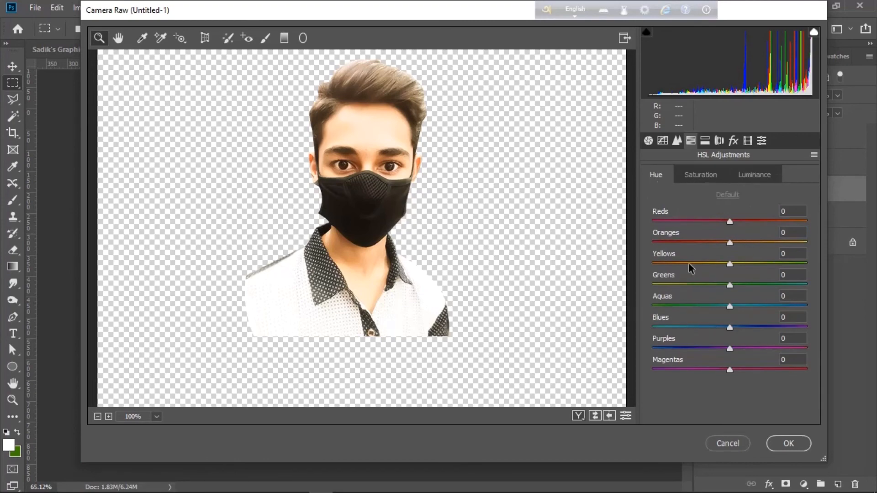
click(677, 141)
click(664, 140)
click(649, 140)
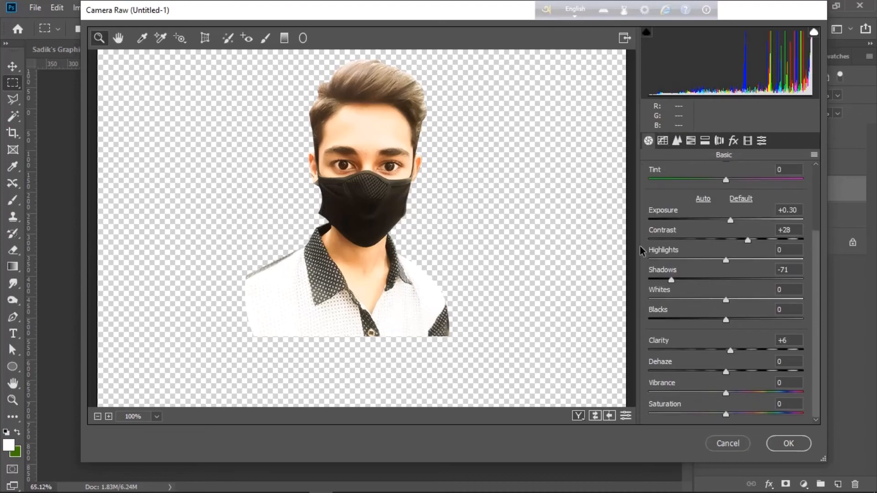
drag(726, 320, 684, 324)
click(789, 443)
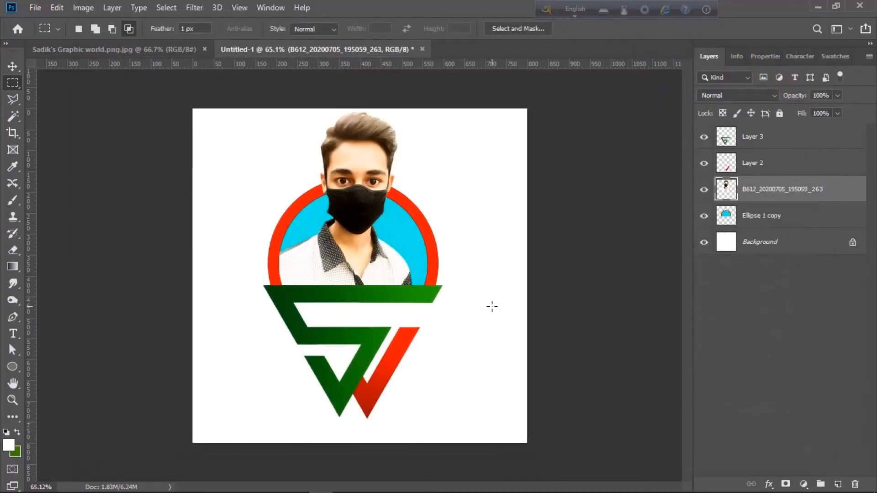
Step: Save the logo as a layered Photoshop file named "profile logo" in the "________how i create channel logo" folder
scroll(366, 246, up, 2)
scroll(372, 246, down, 2)
scroll(371, 245, up, 1)
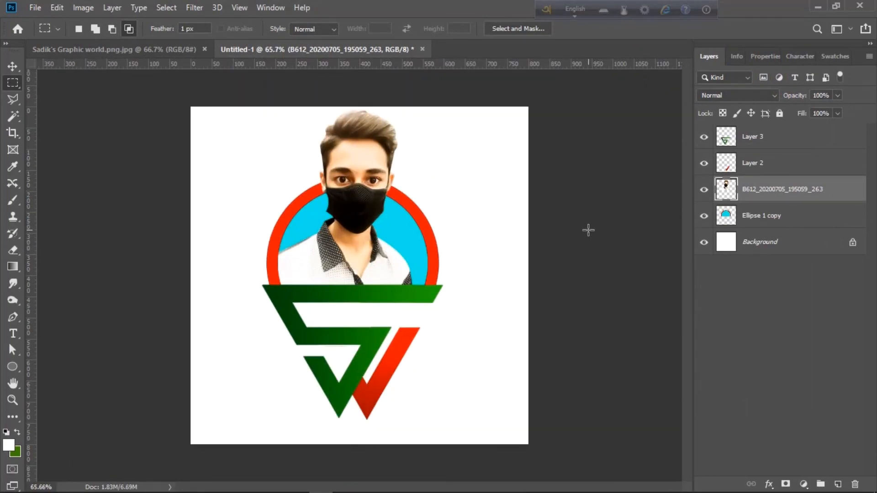
scroll(588, 230, up, 2)
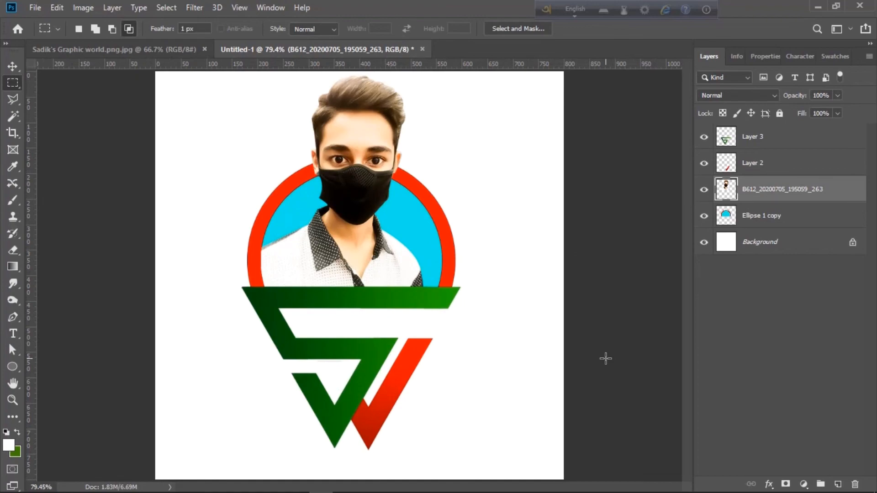
key(ctrl+s)
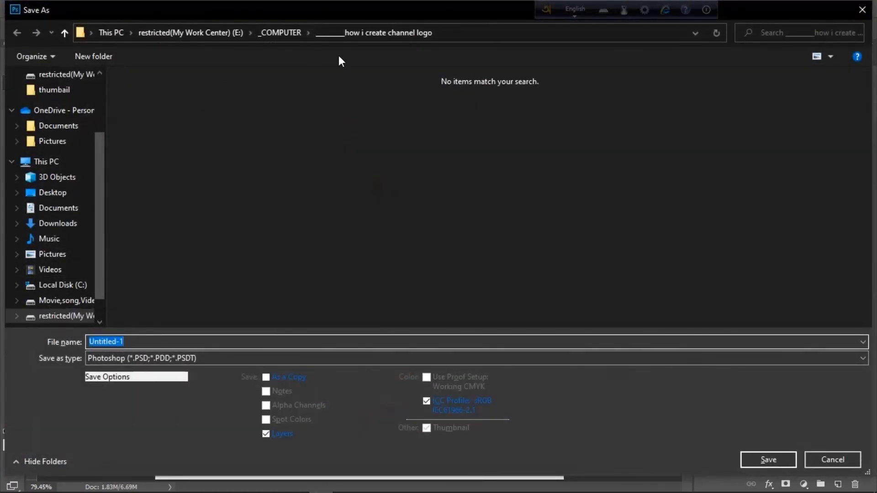
text(file logo)
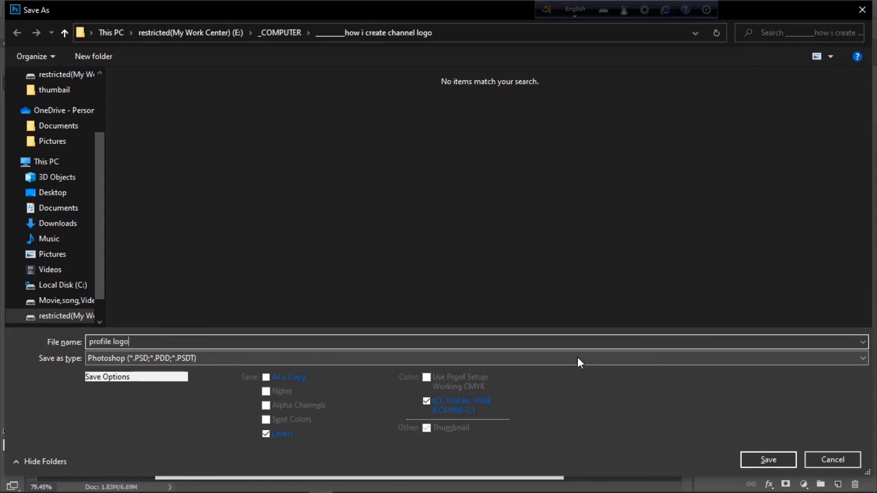
click(768, 460)
click(580, 126)
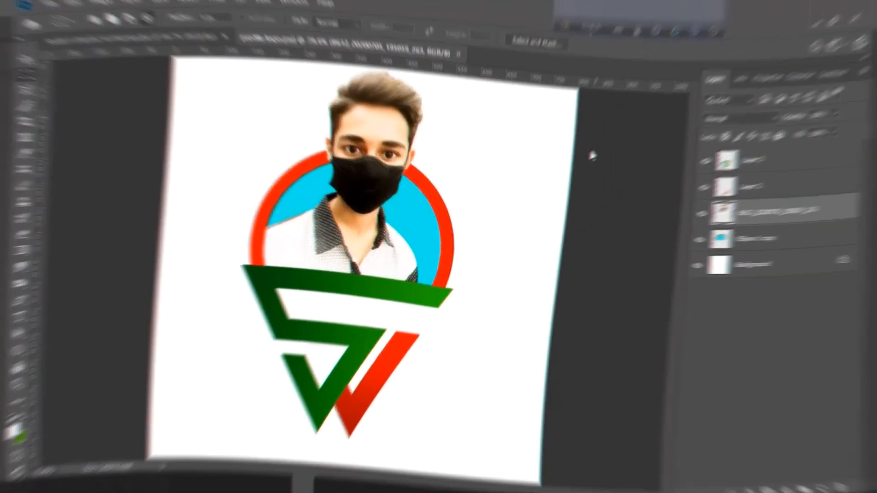